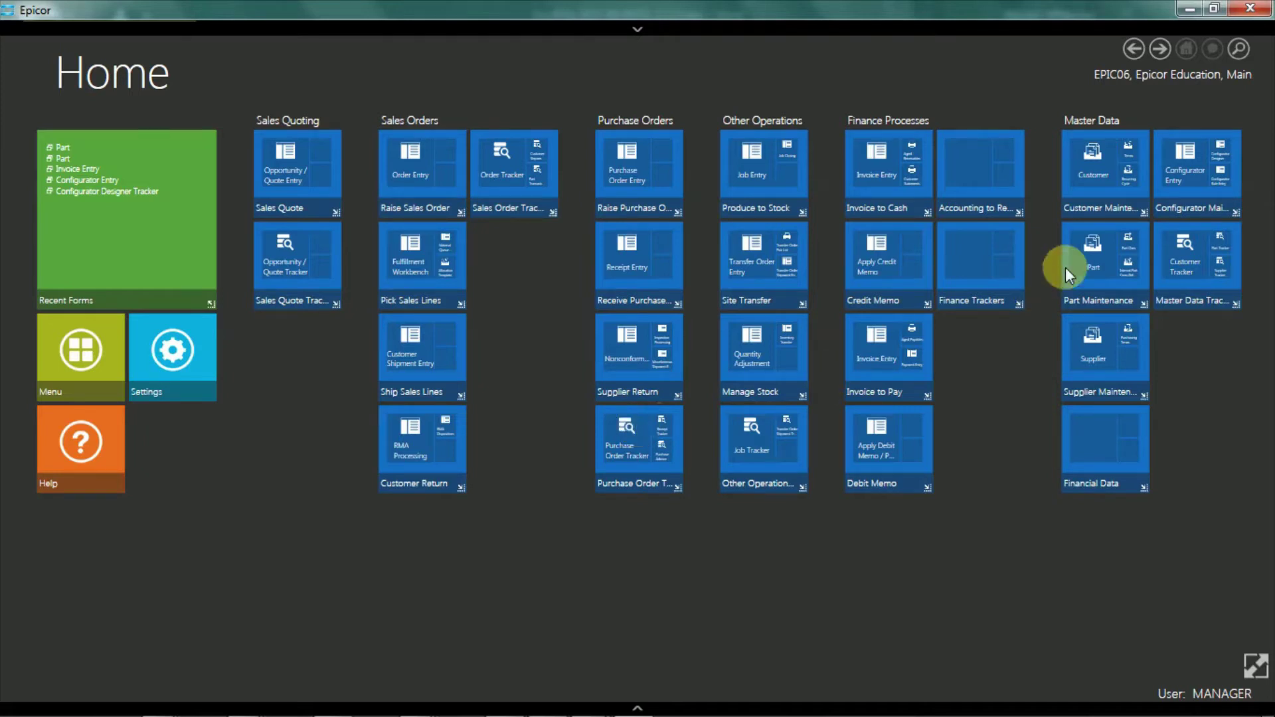
Load part DCD-200-ML, the Multi-Level Frame Assembly, in Part Maintenance
left_click(1095, 252)
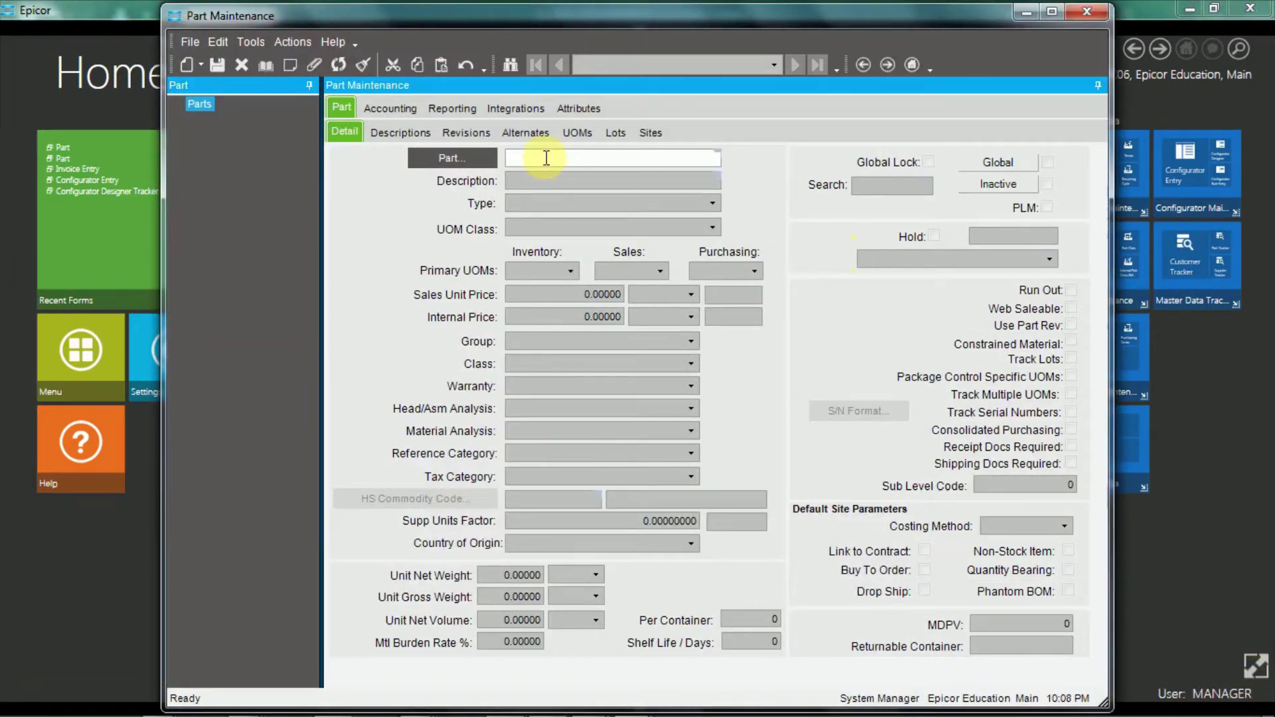
type("DCD-200-ML")
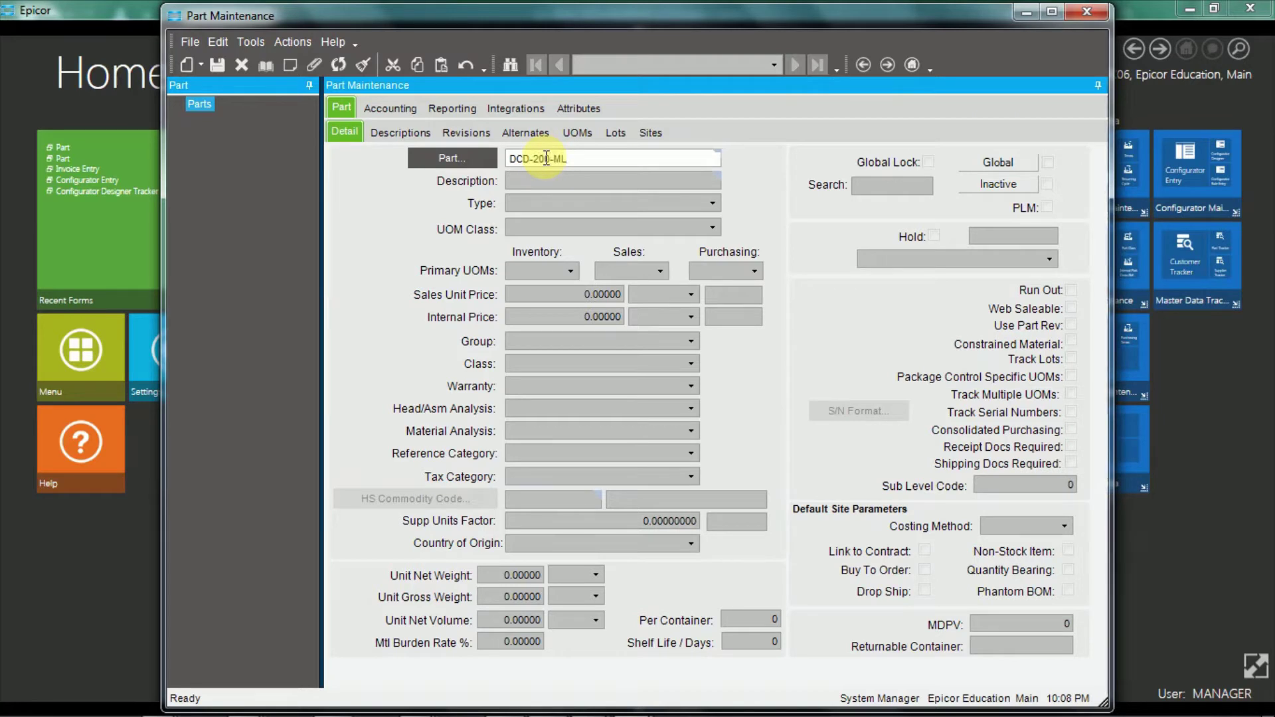
key("Tab")
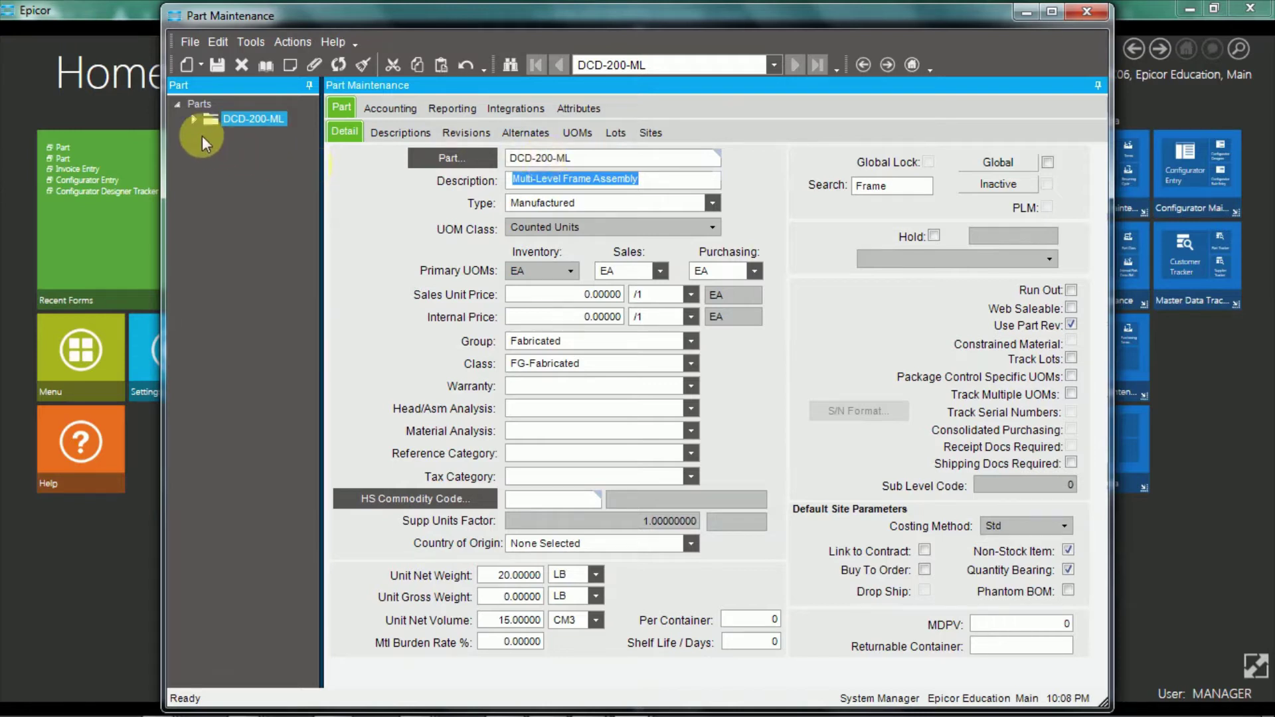
left_click(193, 119)
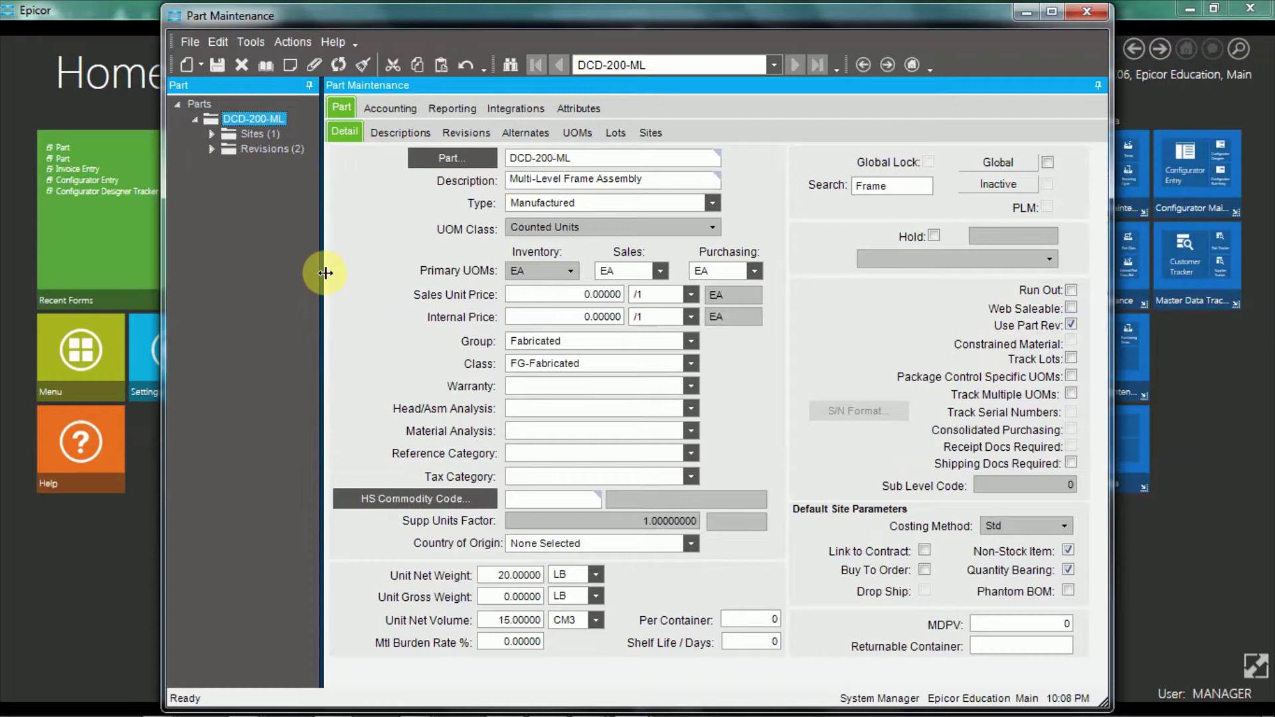
left_click(466, 132)
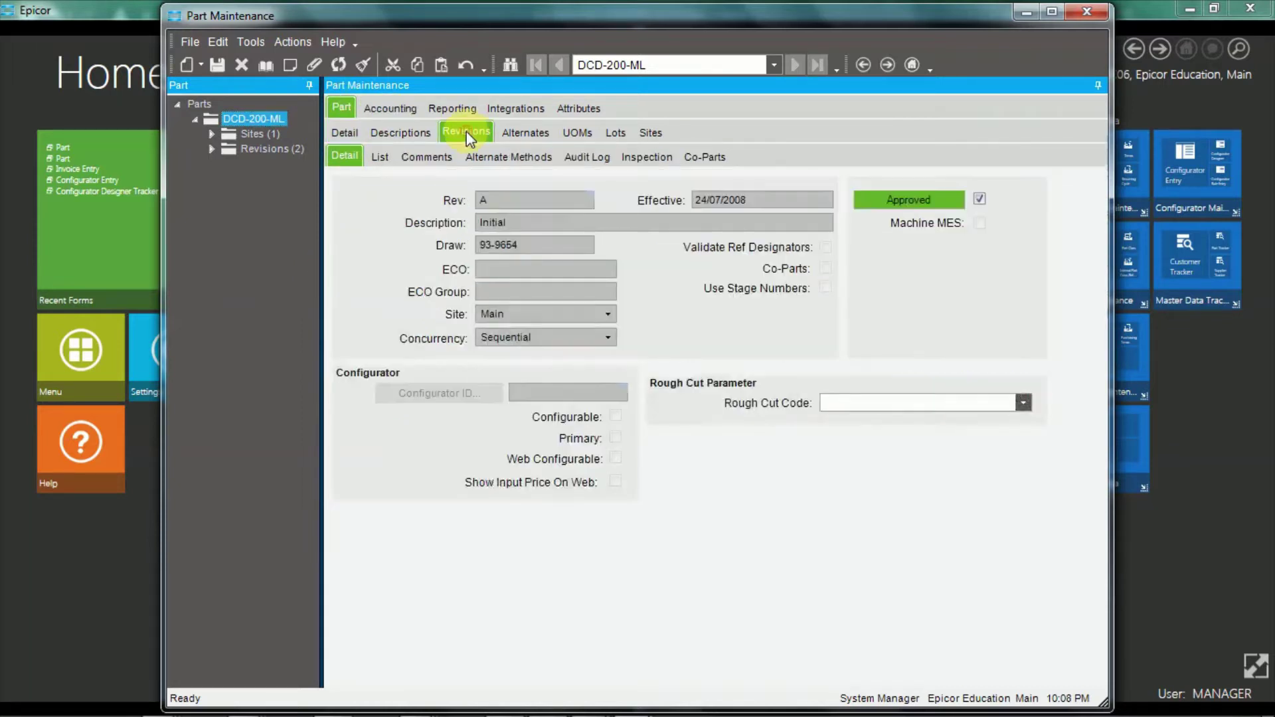
left_click(652, 134)
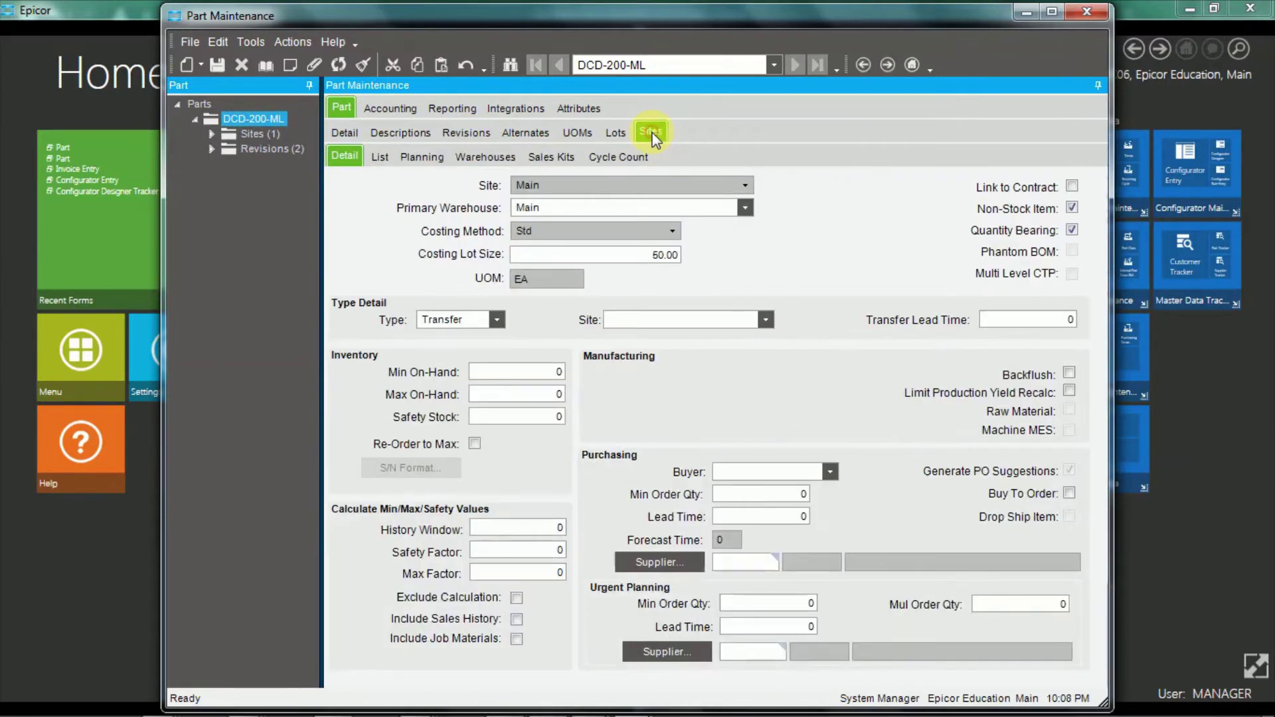
left_click(341, 132)
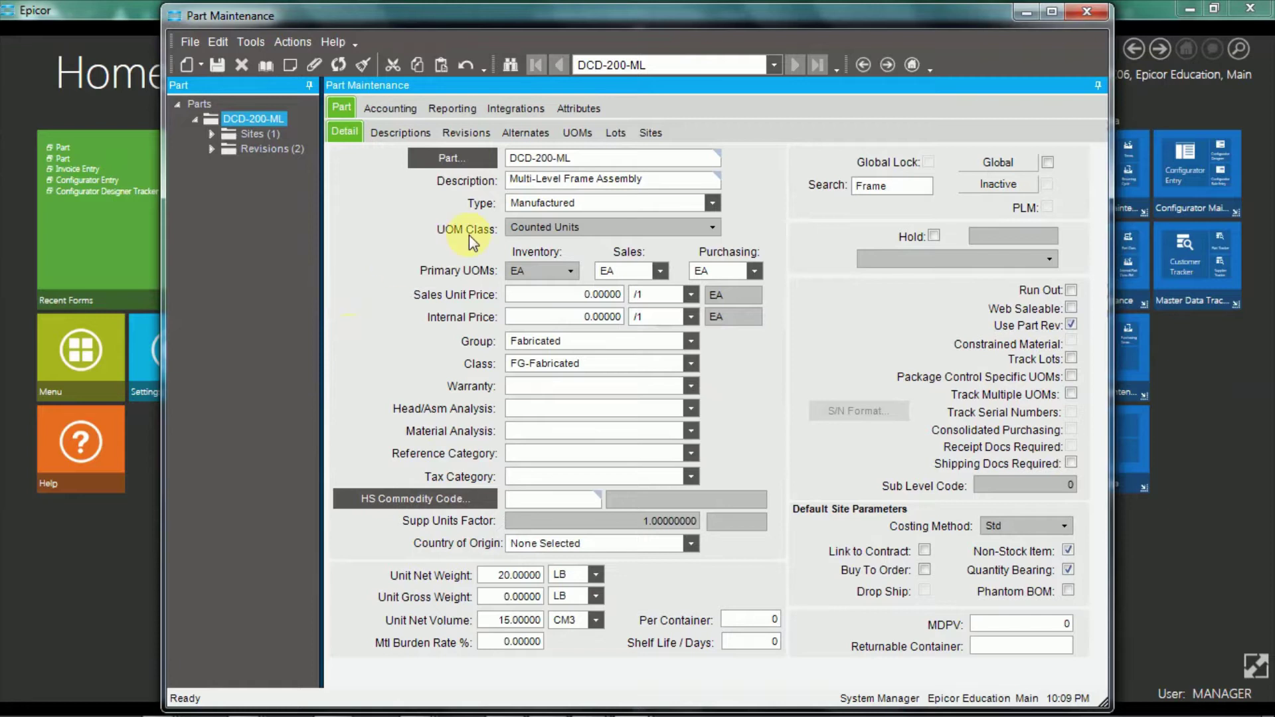
Review the part number, description, Manufactured type, and the inventory, sales and purchasing UOMs
left_click(577, 157)
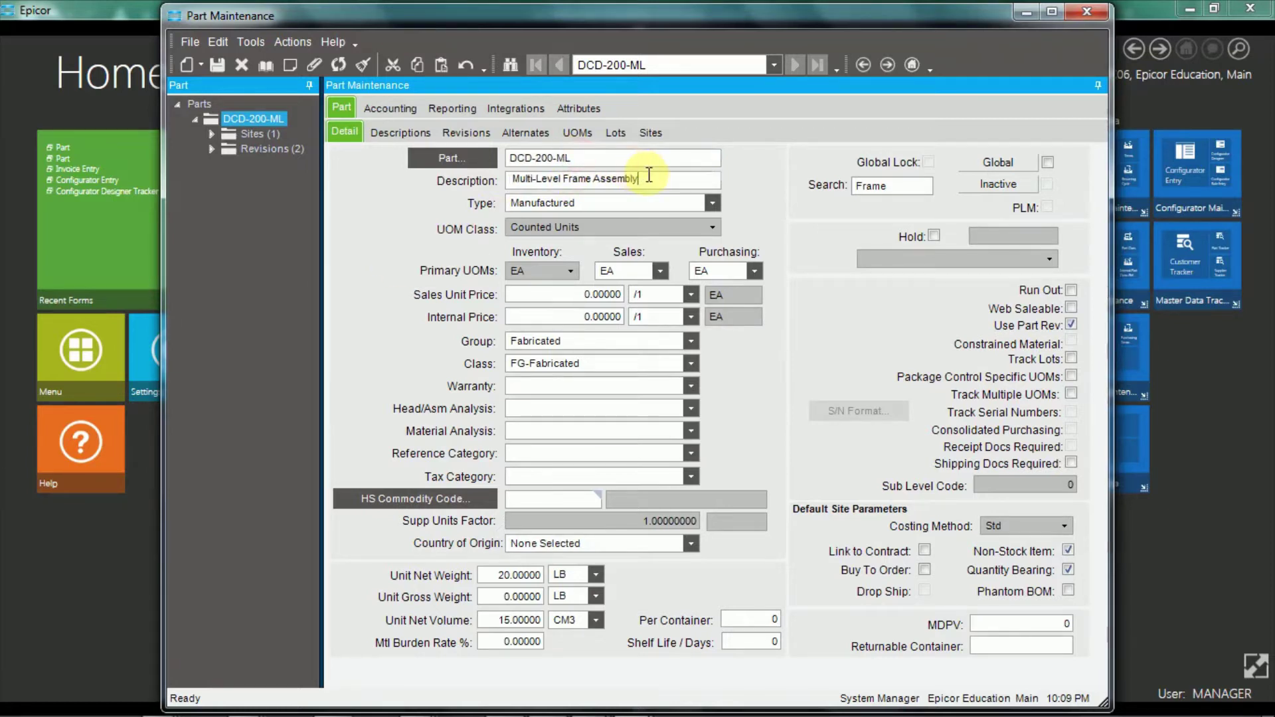
left_click(647, 177)
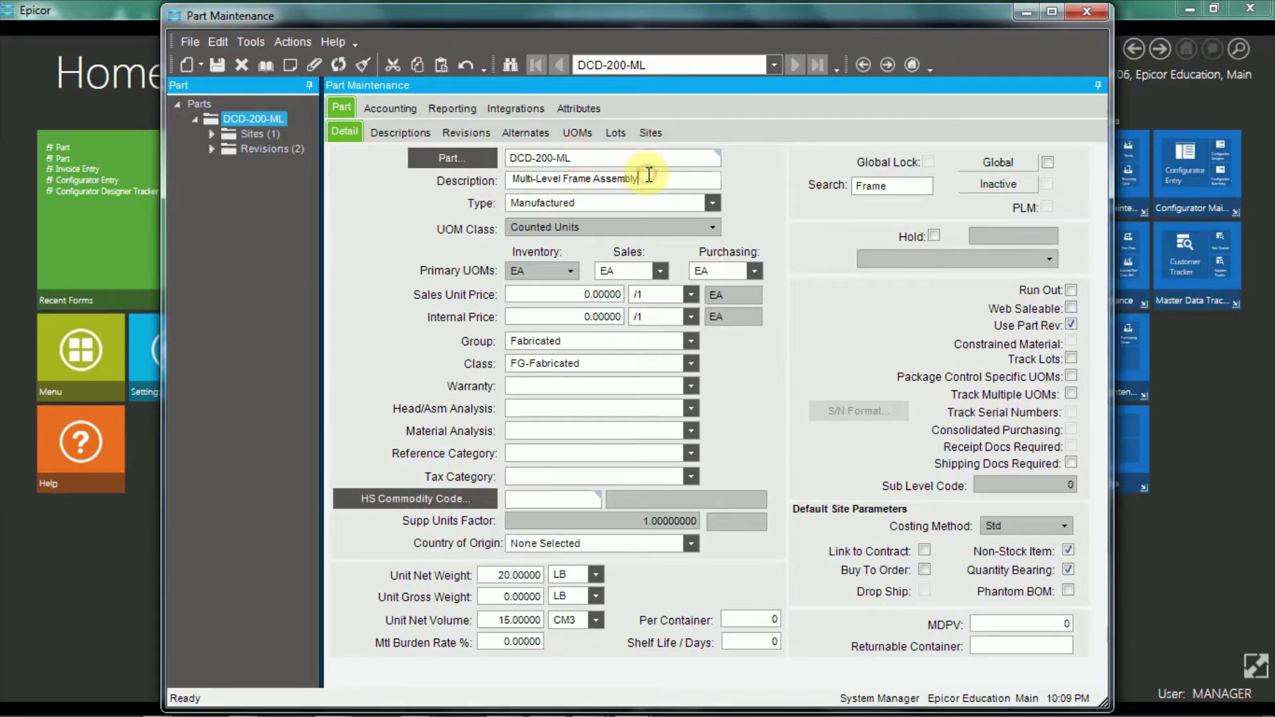
left_click(712, 204)
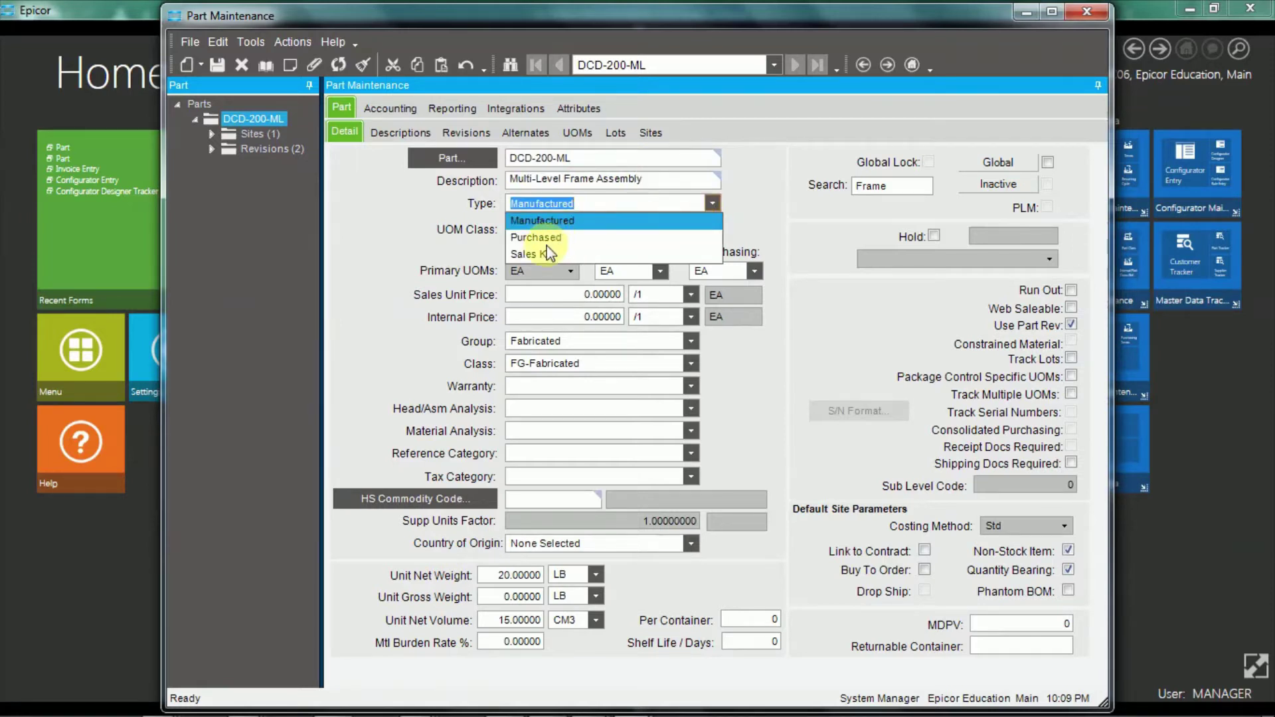
left_click(763, 211)
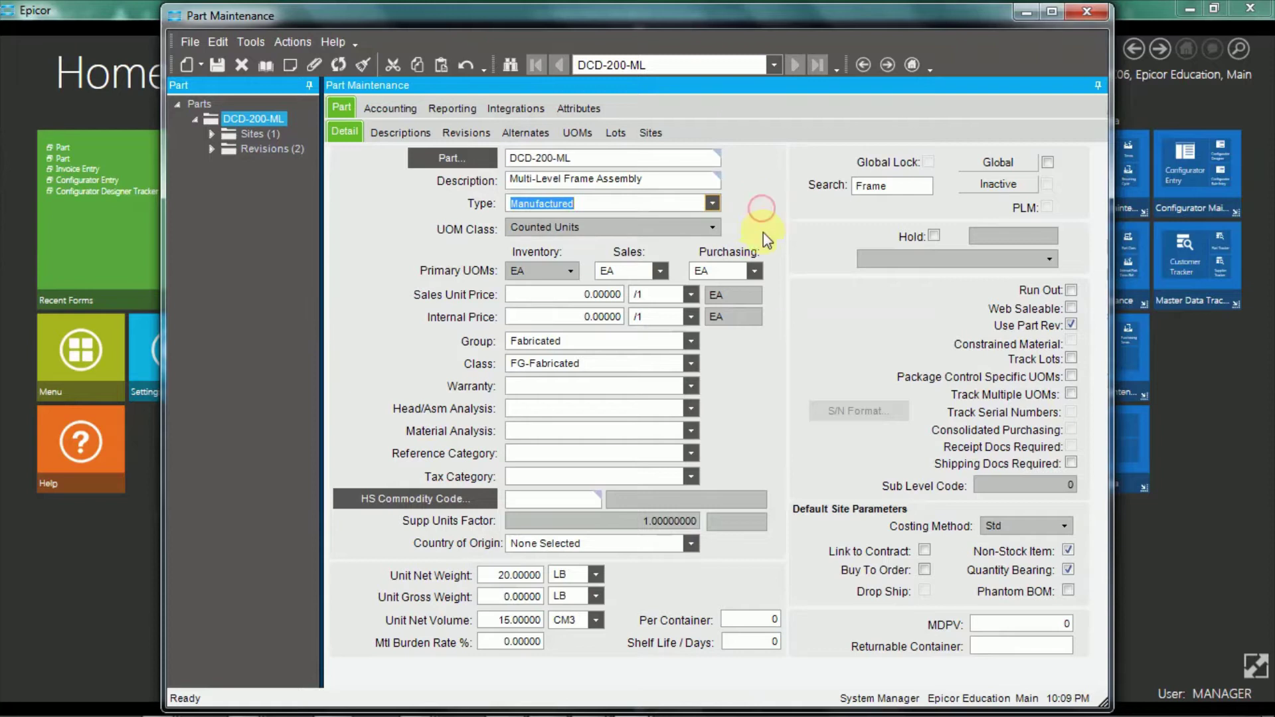
left_click(536, 271)
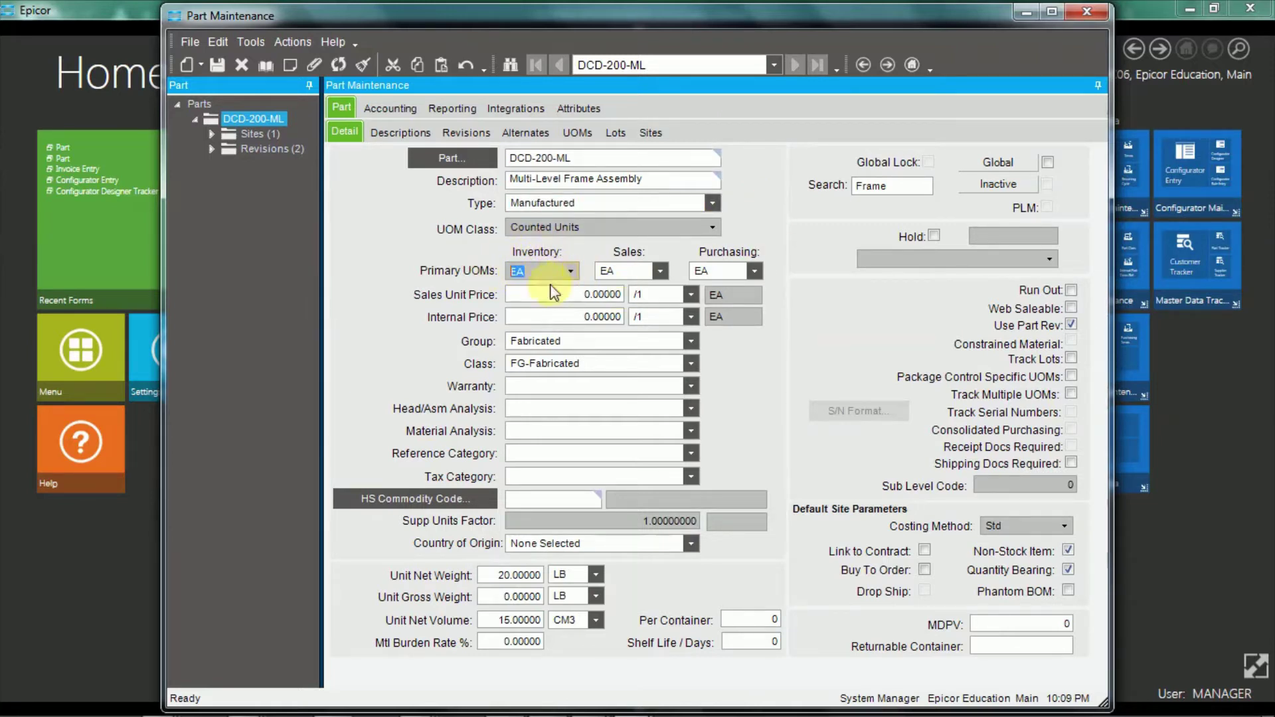
left_click(629, 272)
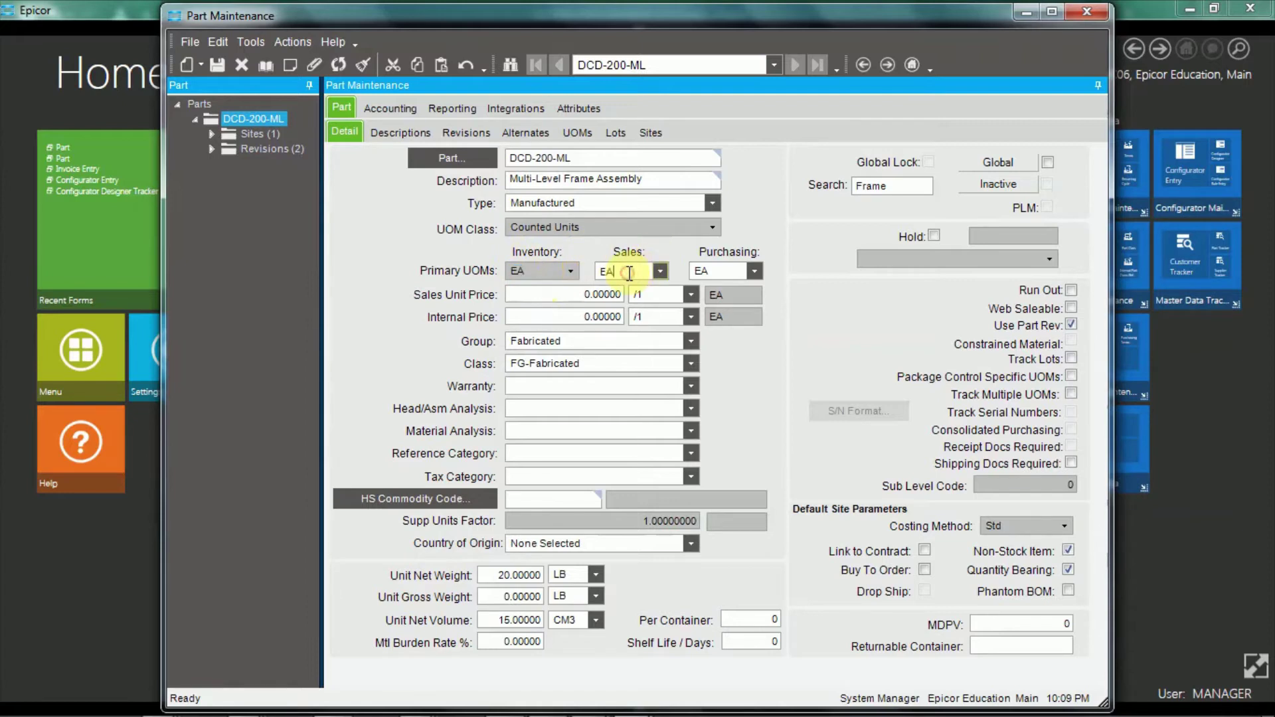
left_click(707, 272)
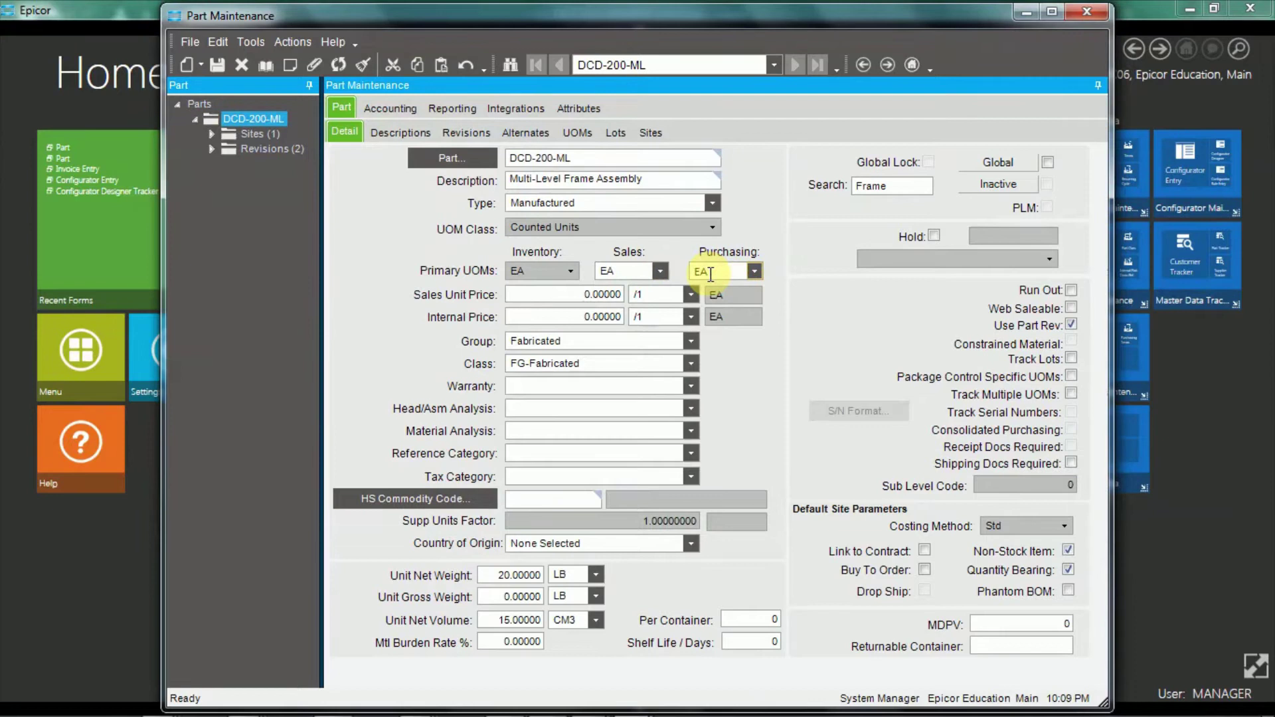
Check the sales unit price, FG-Fabricated class and Std costing, then view revision A's details
left_click(538, 292)
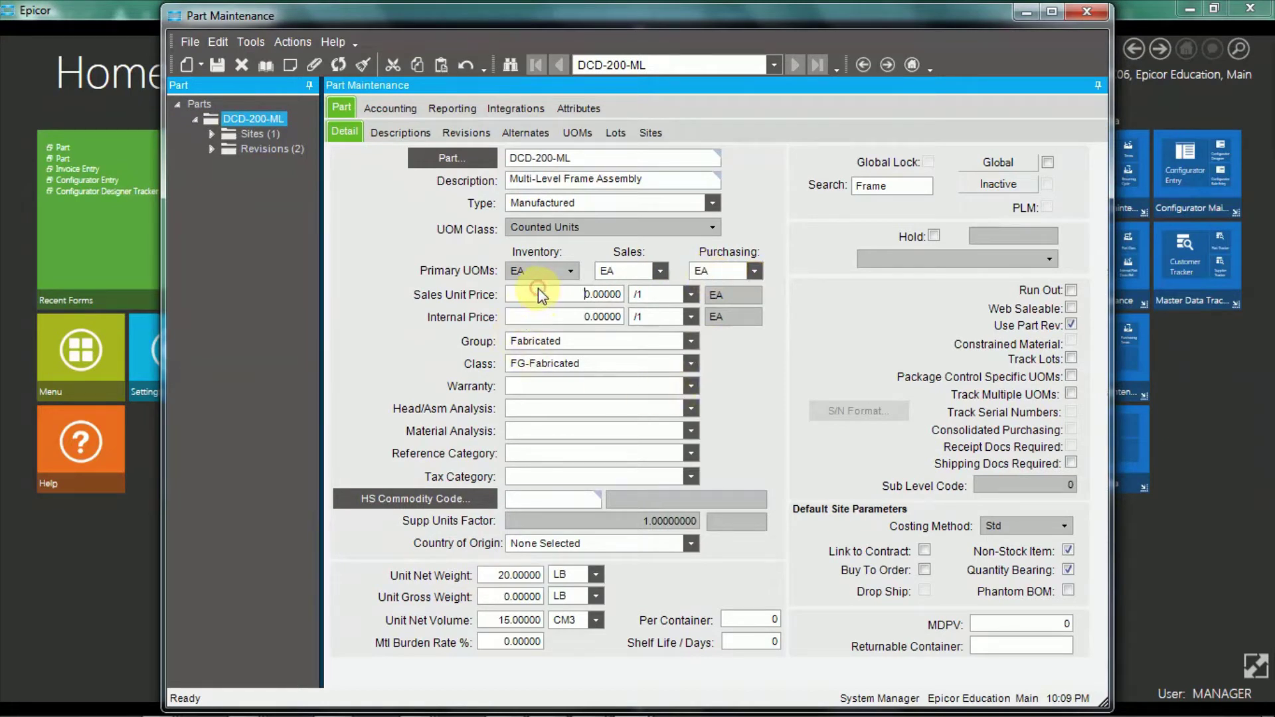
left_click(606, 363)
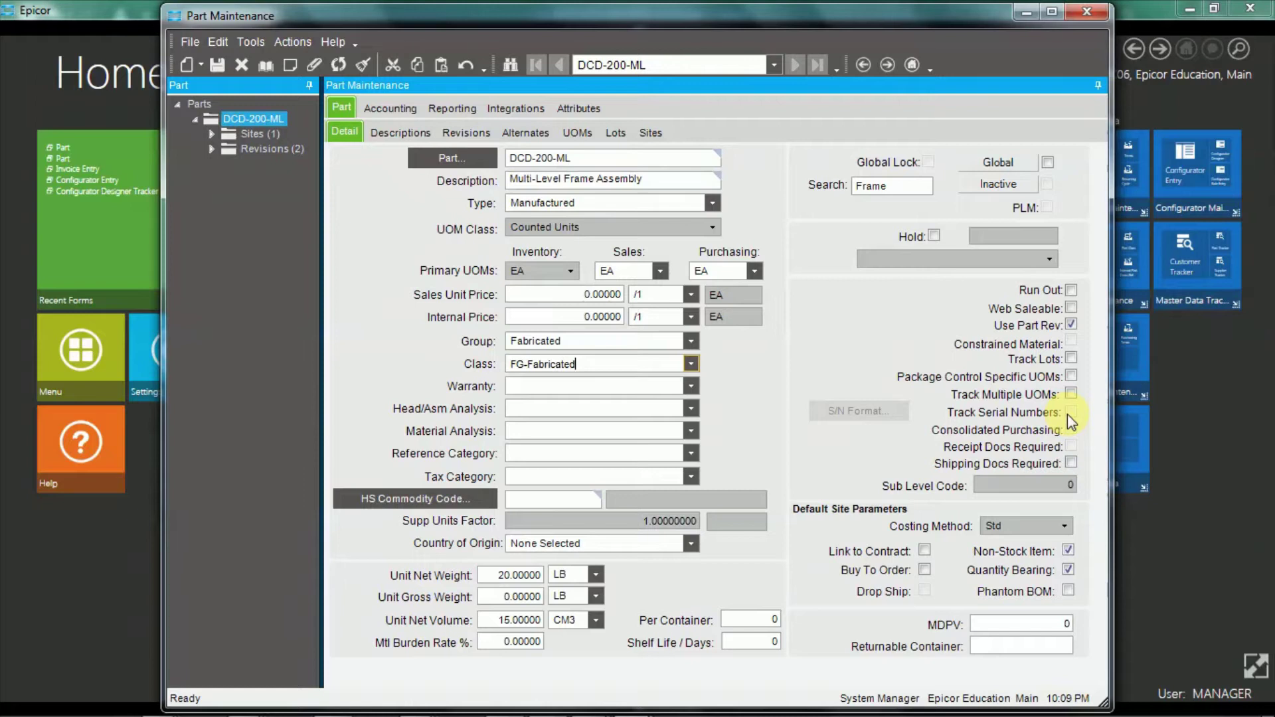
left_click(1013, 525)
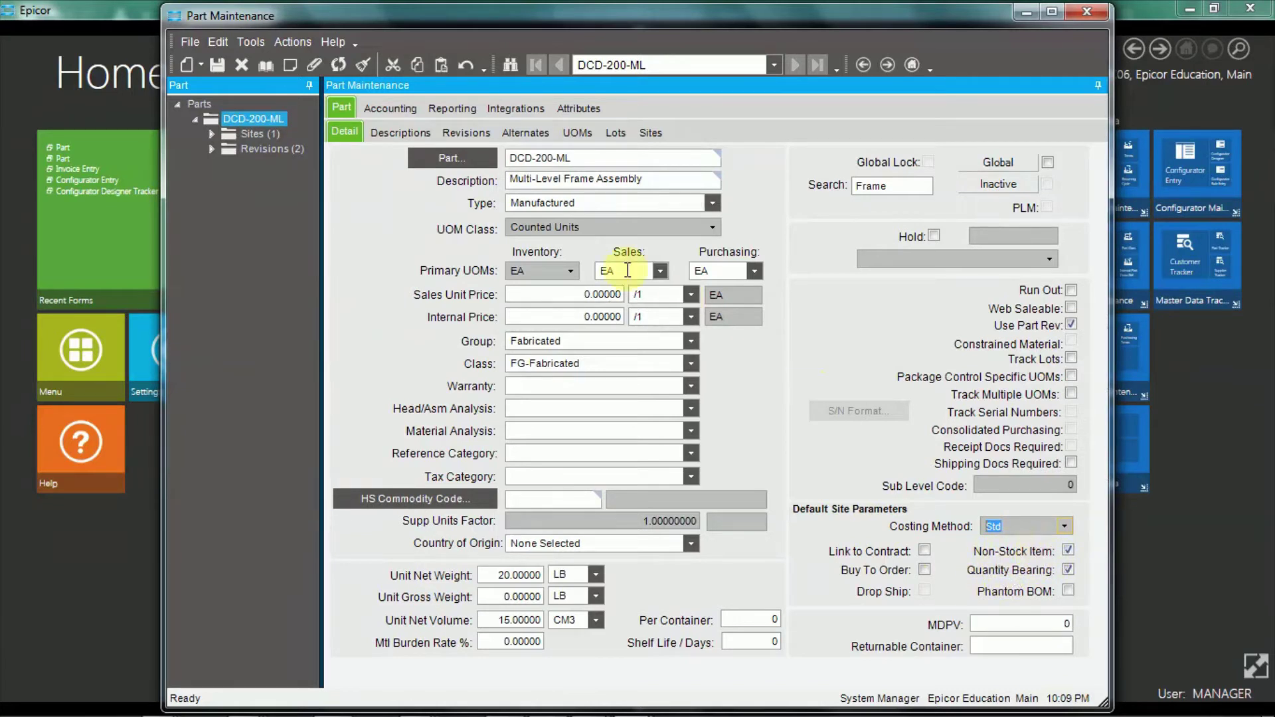
left_click(460, 133)
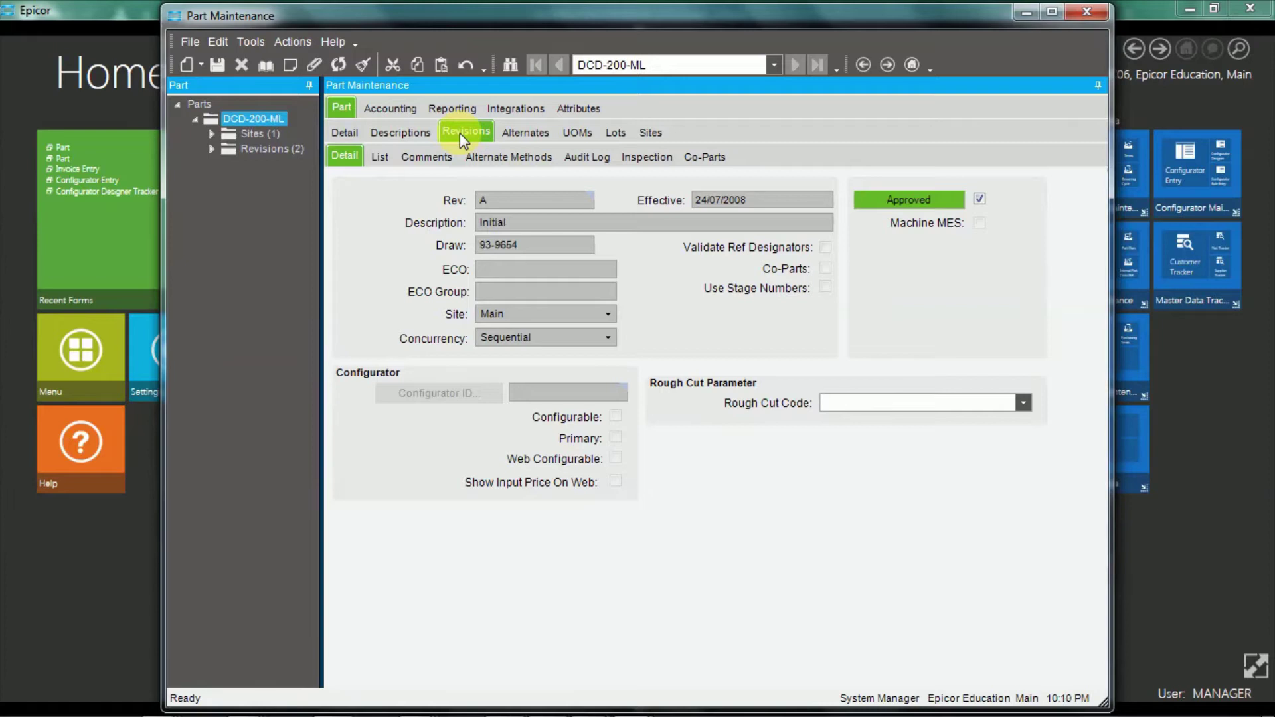
left_click(377, 157)
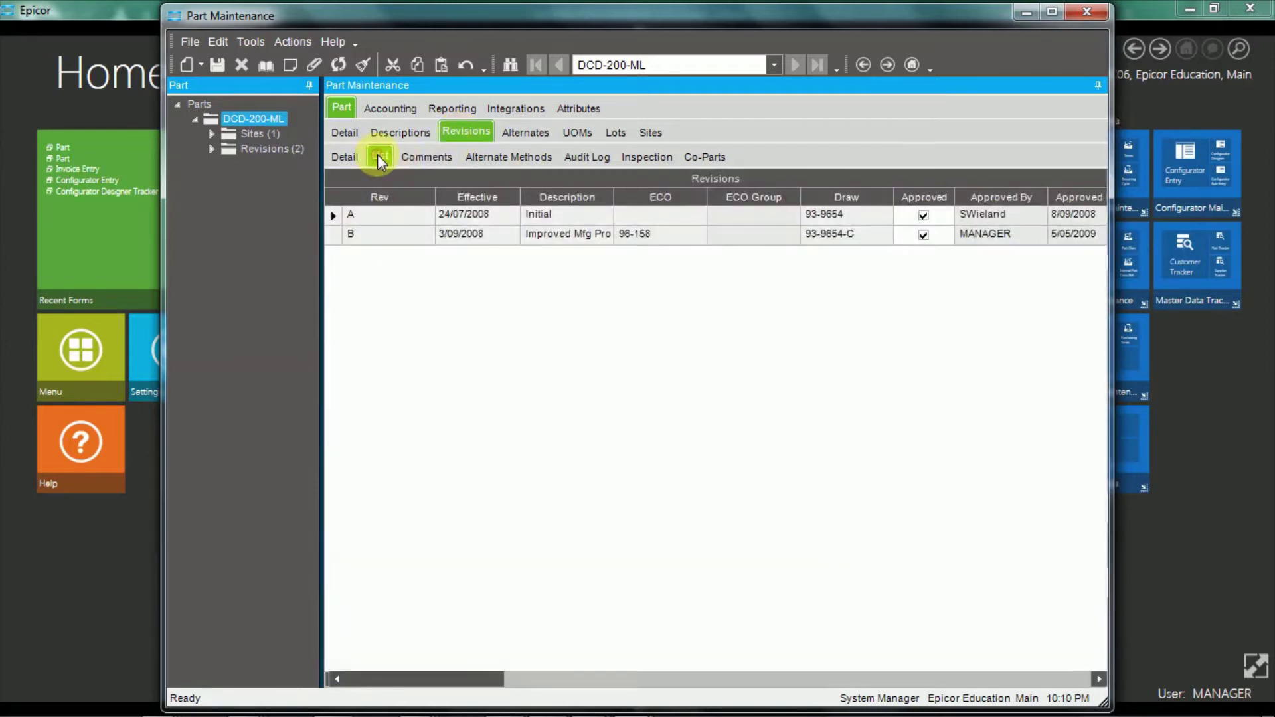
left_click(334, 234)
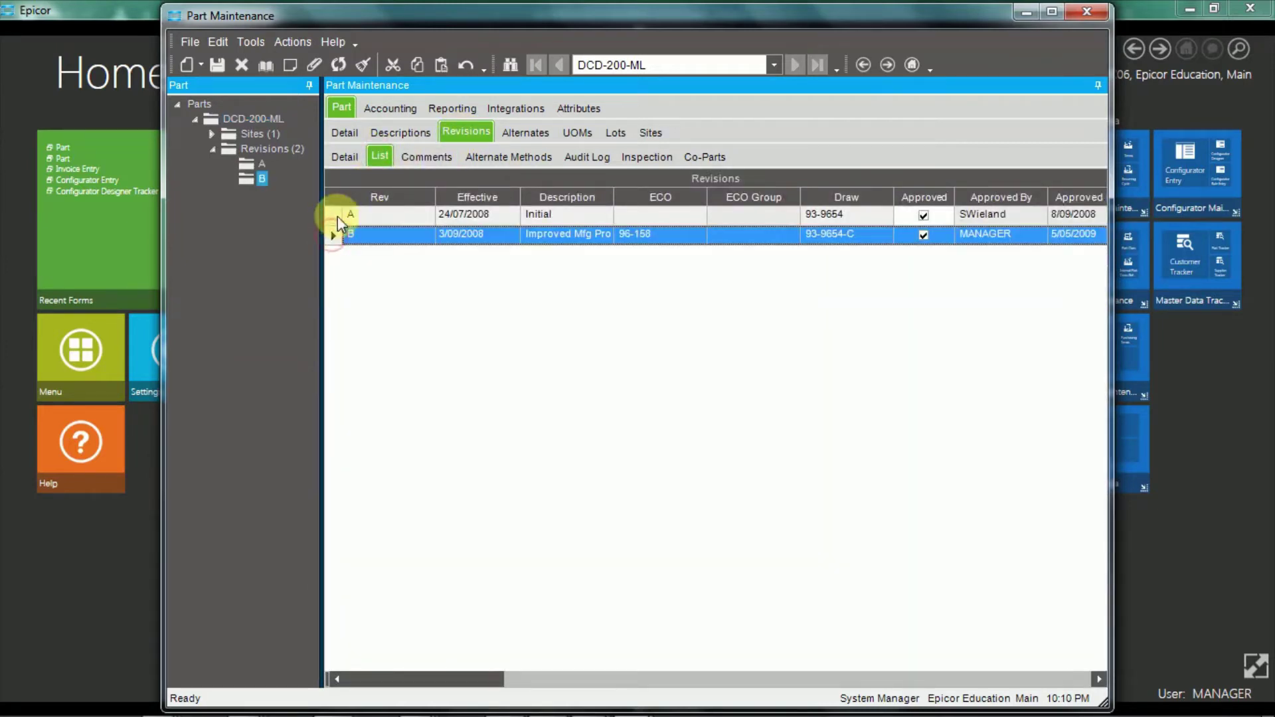
left_click(337, 217)
left_click(345, 159)
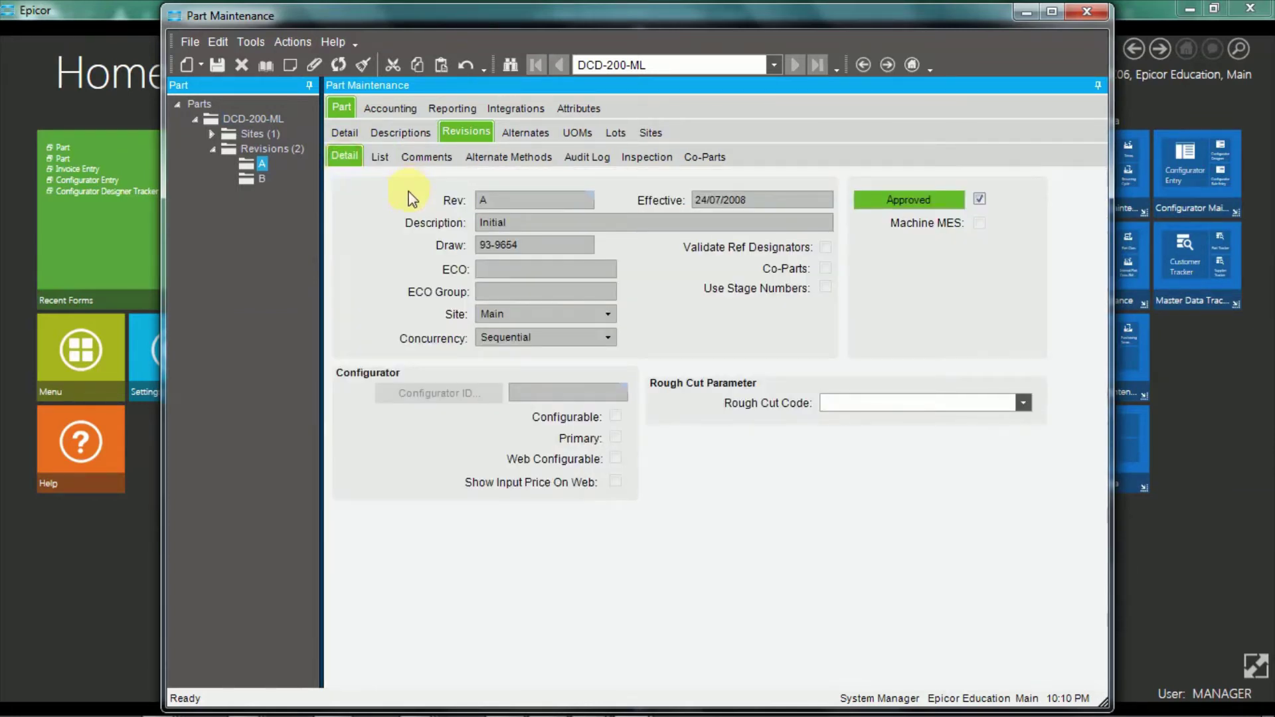
left_click(497, 200)
left_click(524, 223)
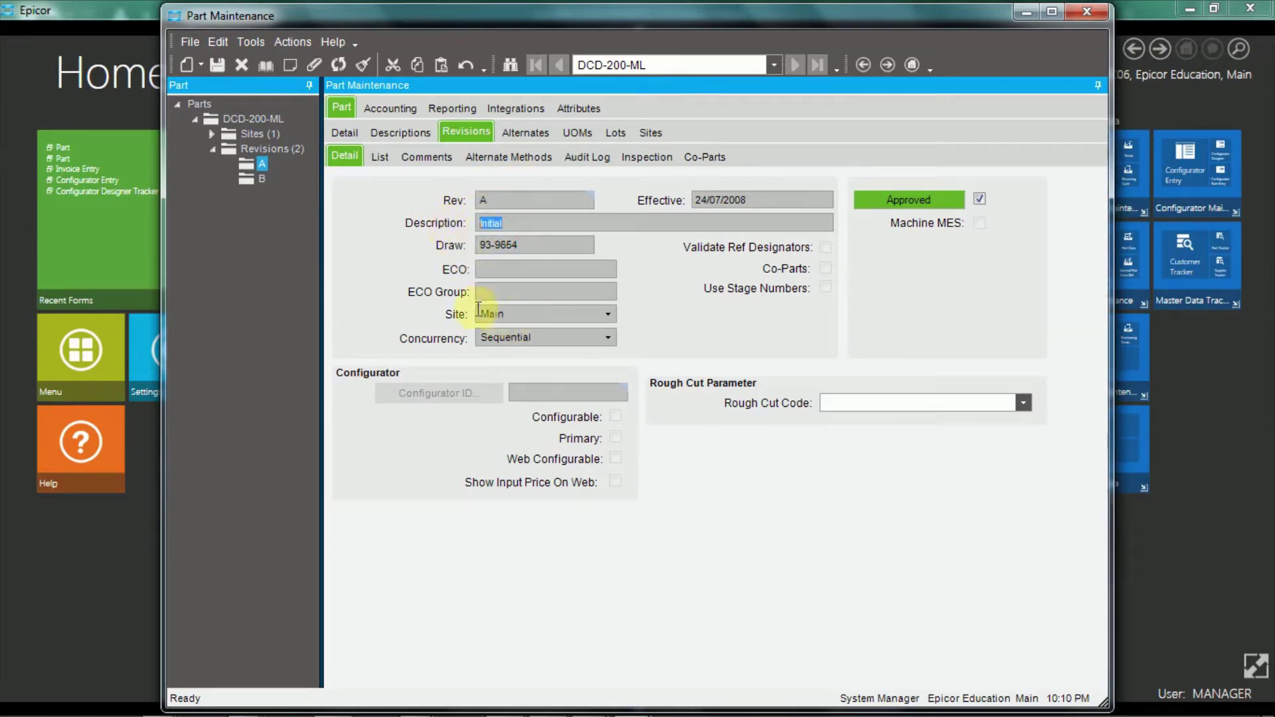
left_click(552, 394)
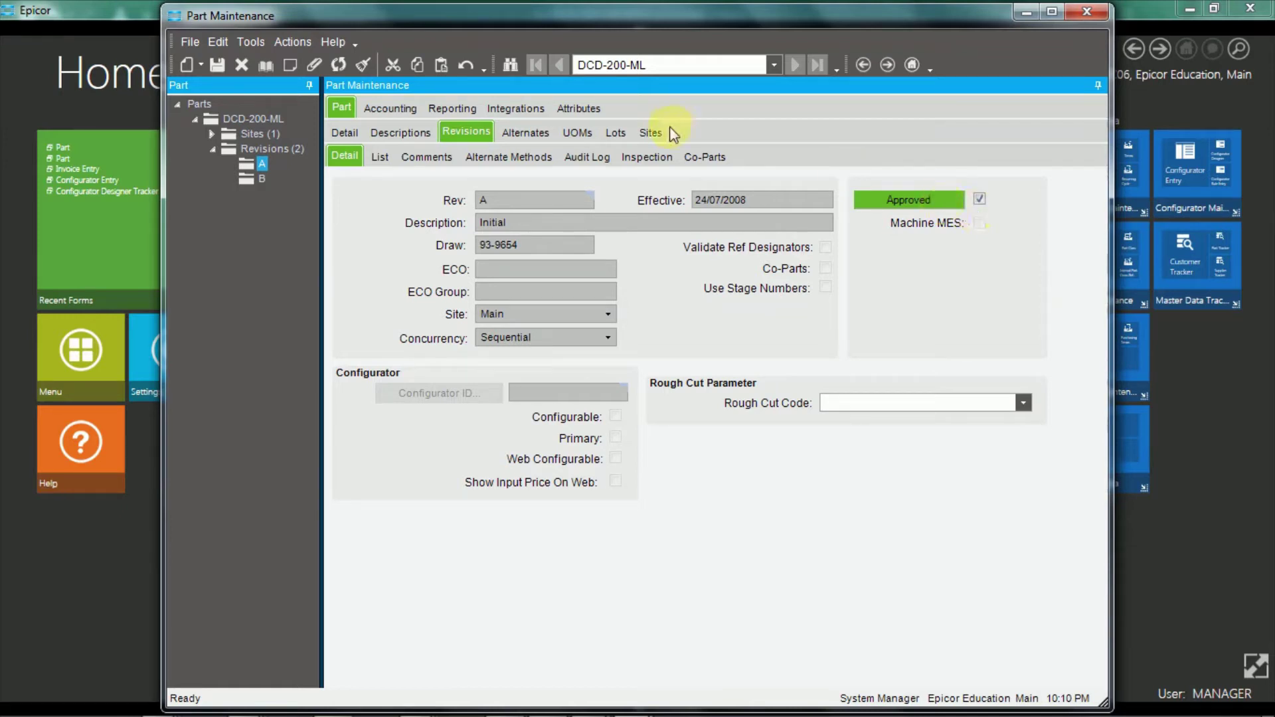
Check revision A's audit log, then view DCD-200-ML's empty Alternates page with suggested quantity 0.00
left_click(592, 158)
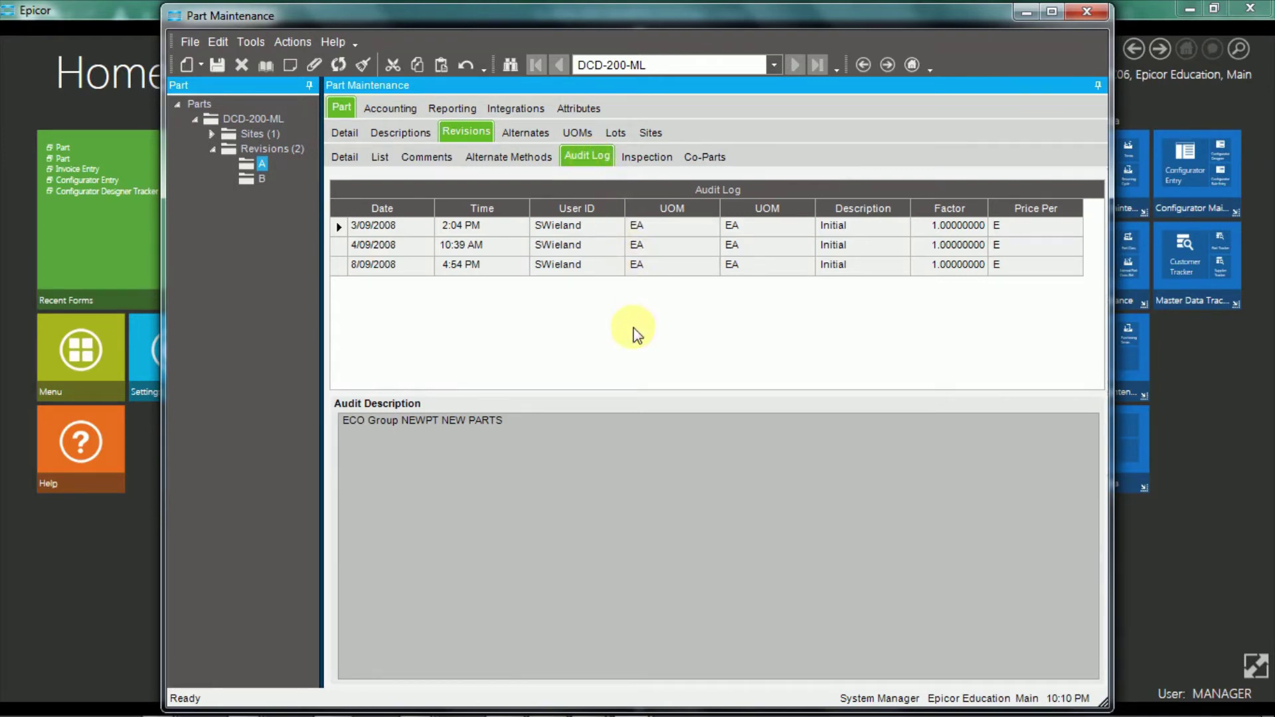
left_click(524, 132)
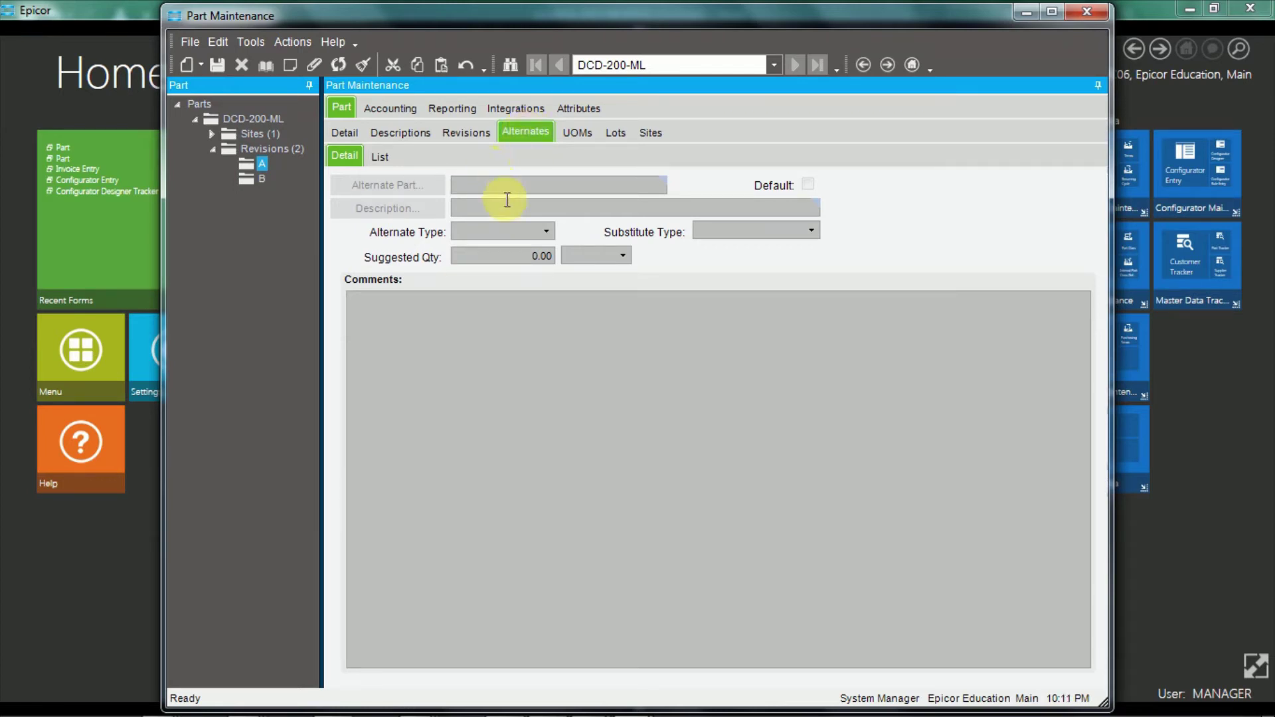
Review the UOMs and Lots tabs, ending on Main site details: Std costing, lot size 60.00, type Transfer
left_click(578, 133)
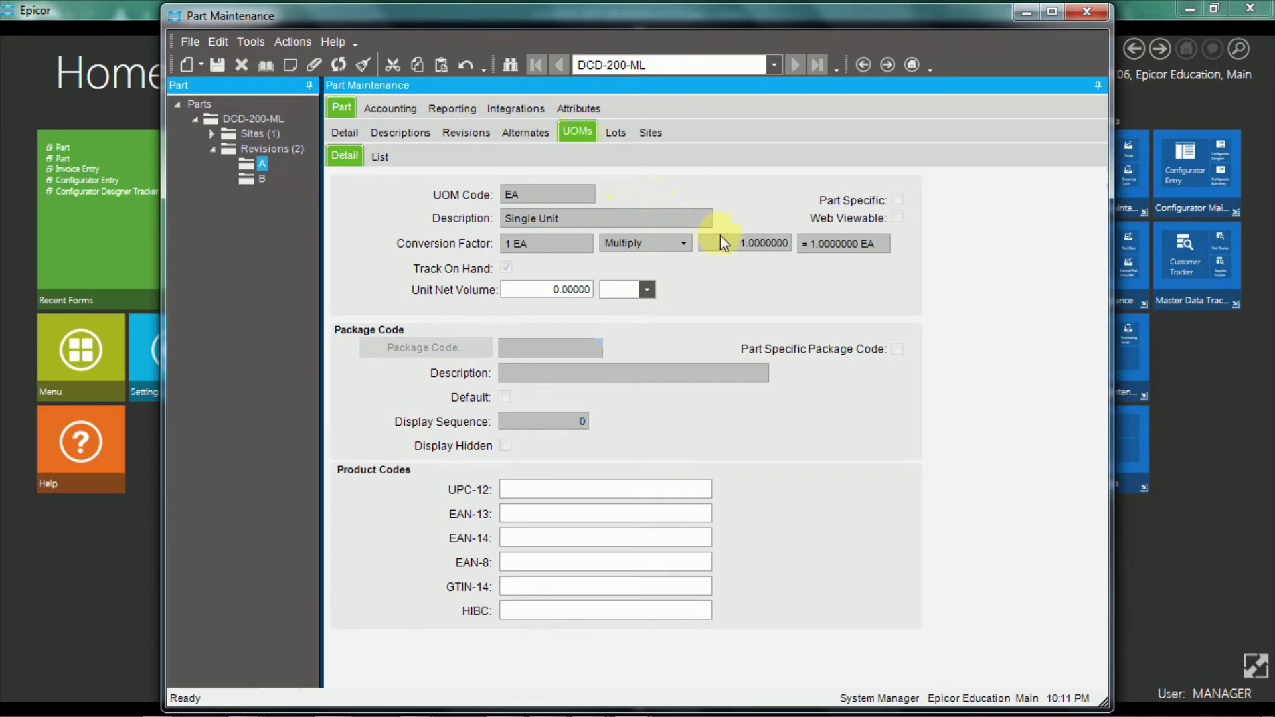
left_click(615, 132)
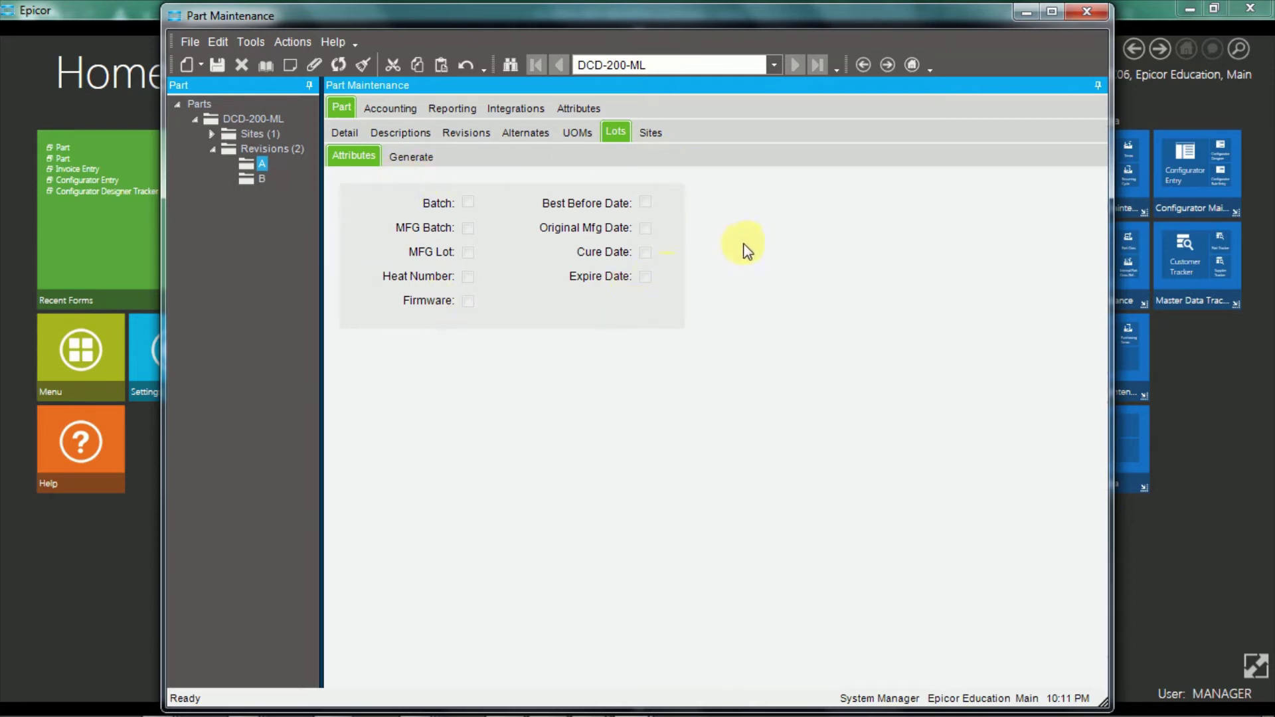
left_click(651, 134)
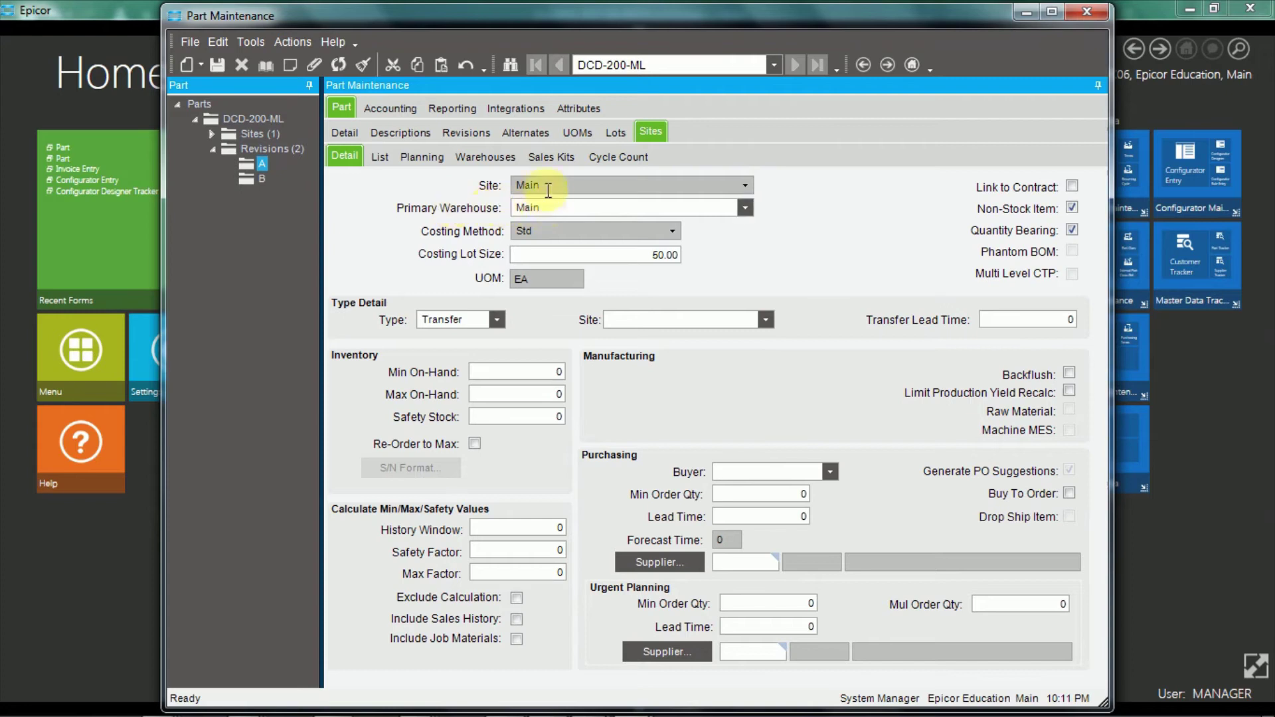
Check the Main primary warehouse and Std costing, then list the site Type options
left_click(542, 208)
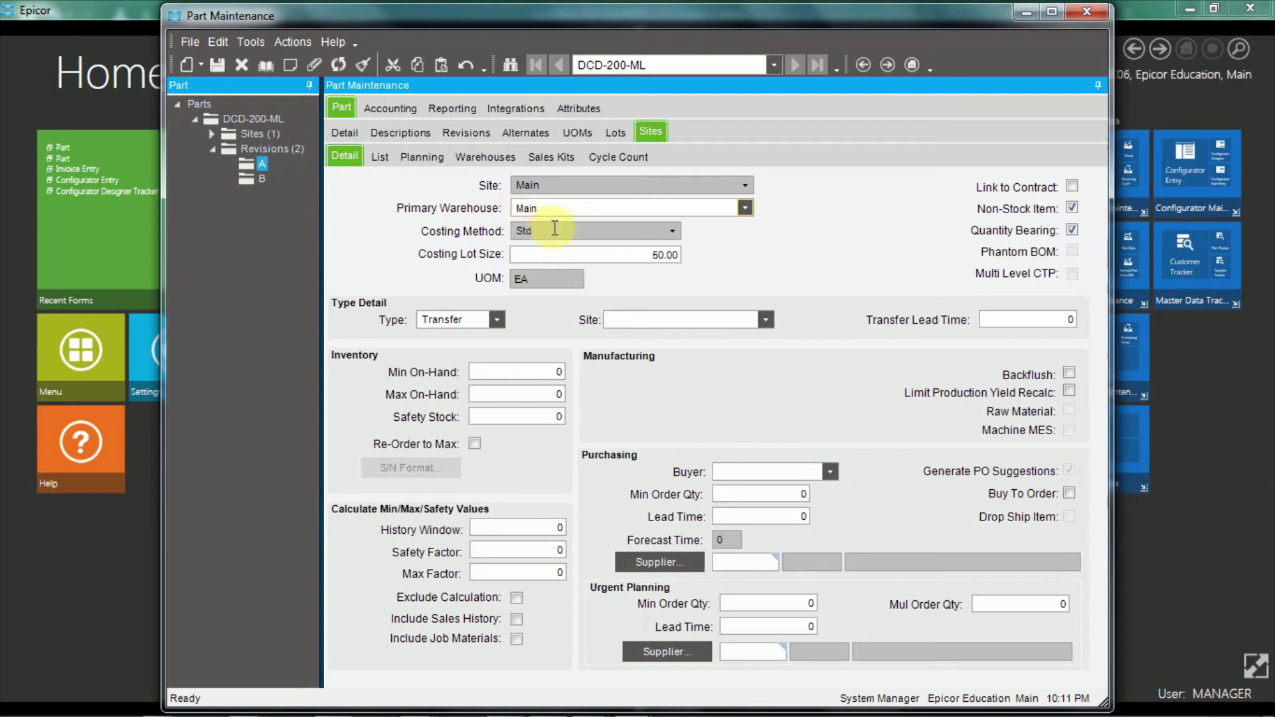
left_click(539, 231)
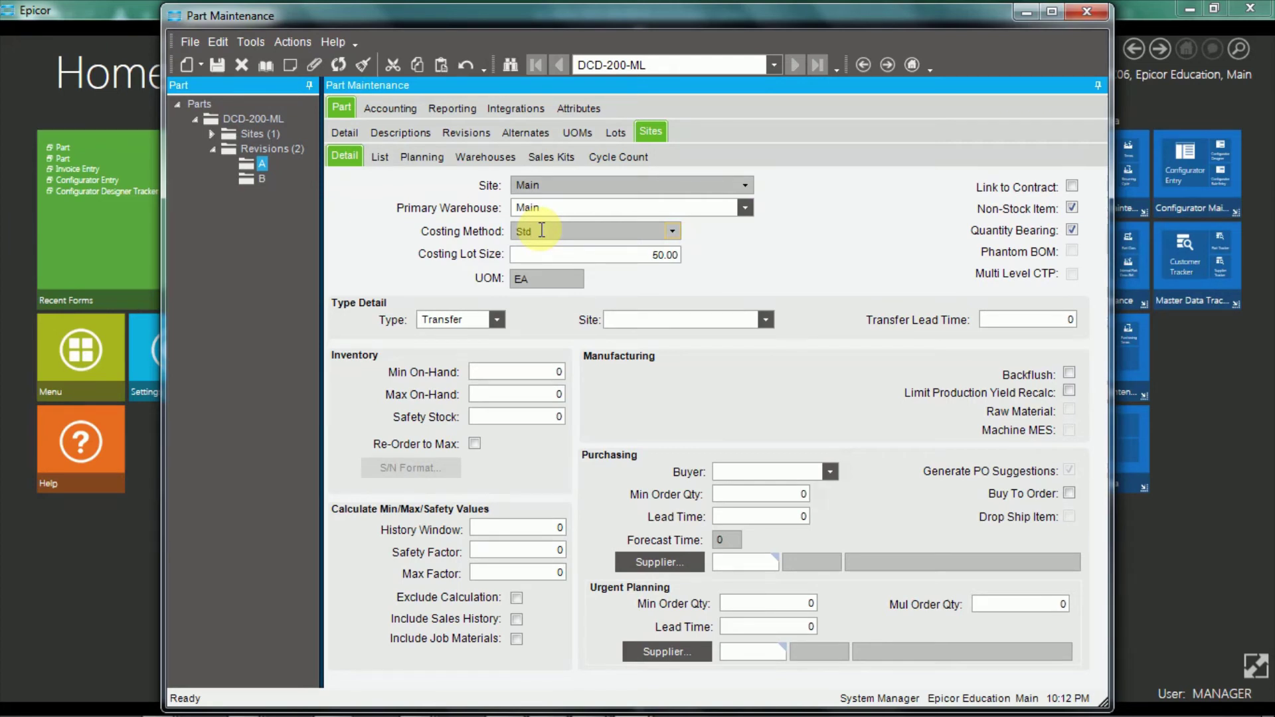
left_click(496, 321)
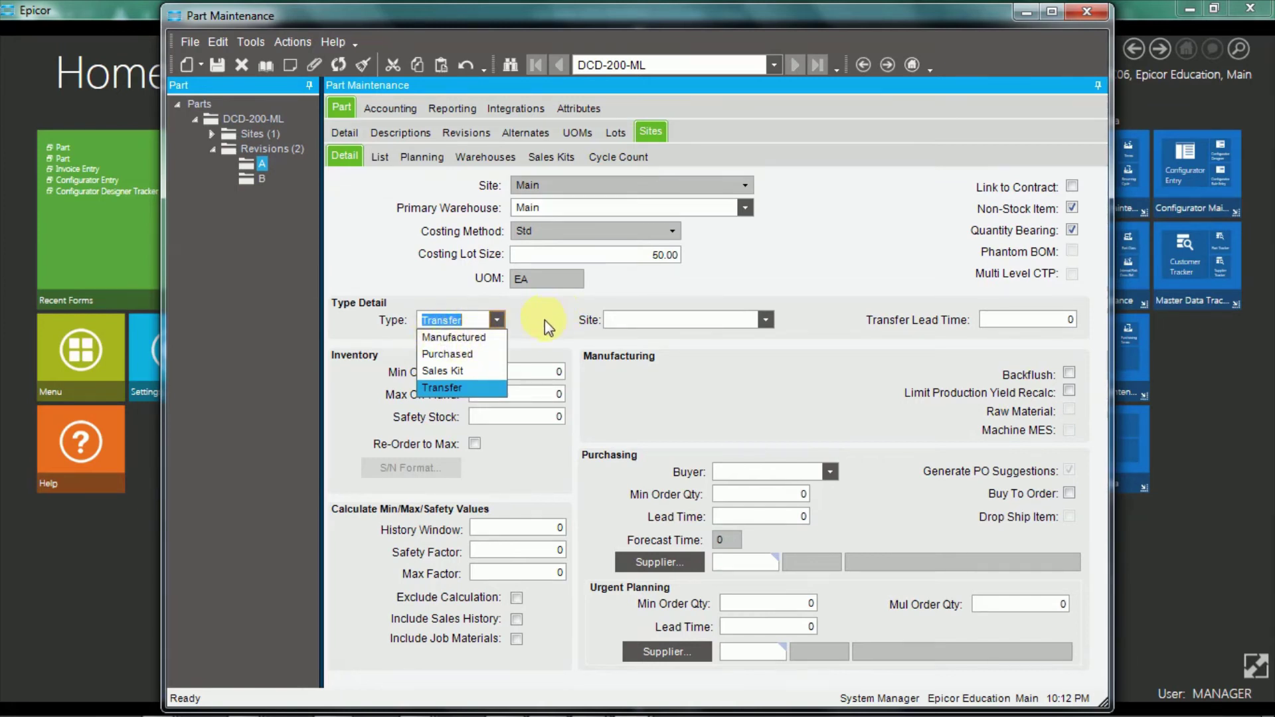
Keep site type Transfer with lead time 0, then view Main's planning: multiple 25.00, lot sizes 50.00–200.00
left_click(444, 388)
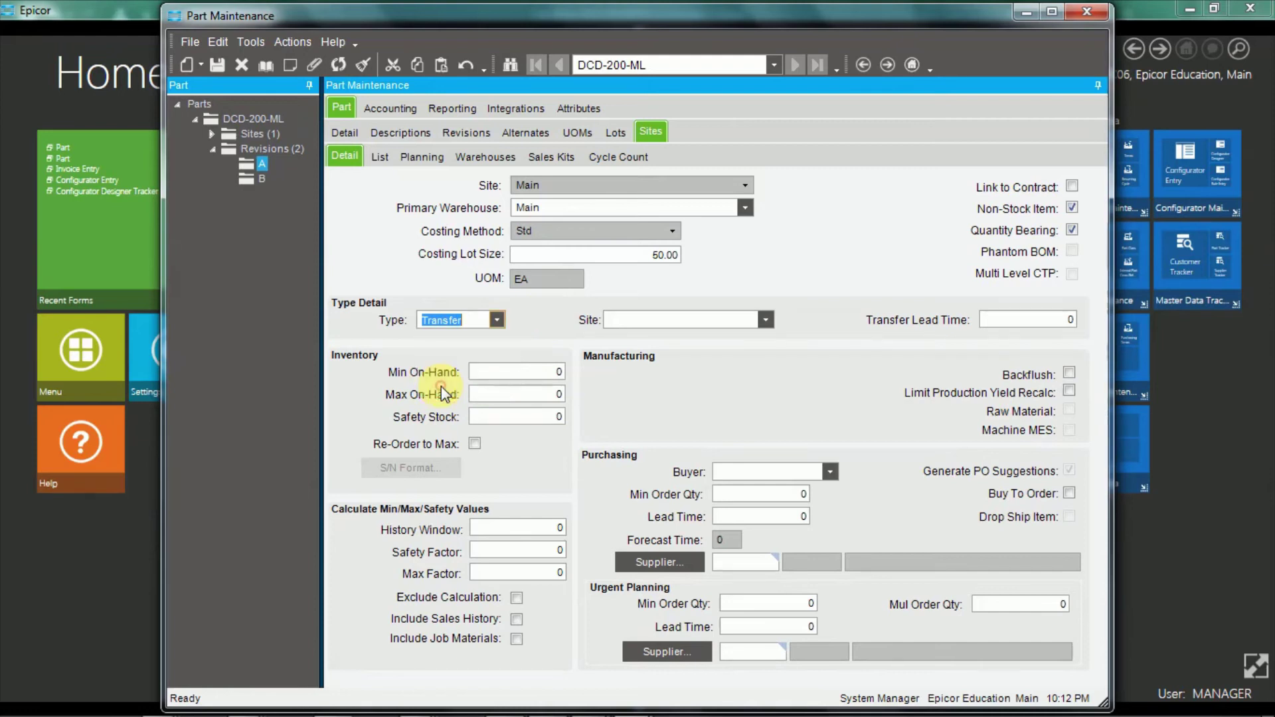
left_click(709, 320)
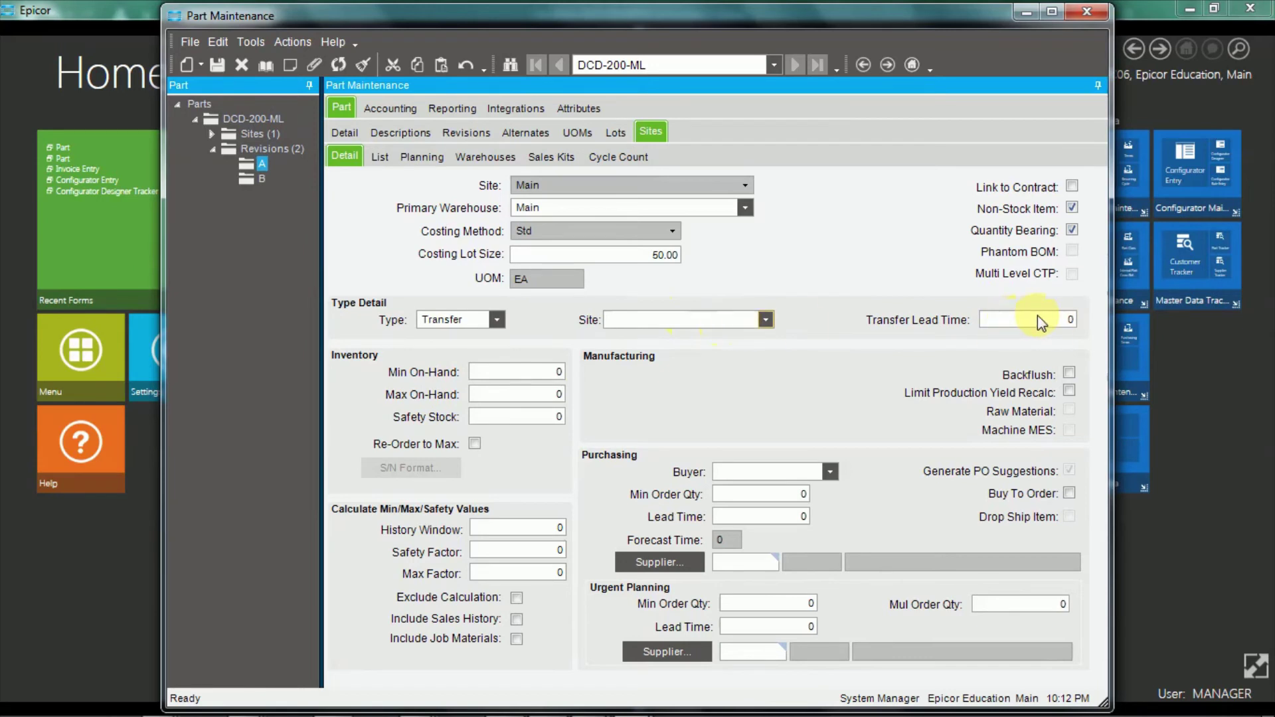
left_click(946, 324)
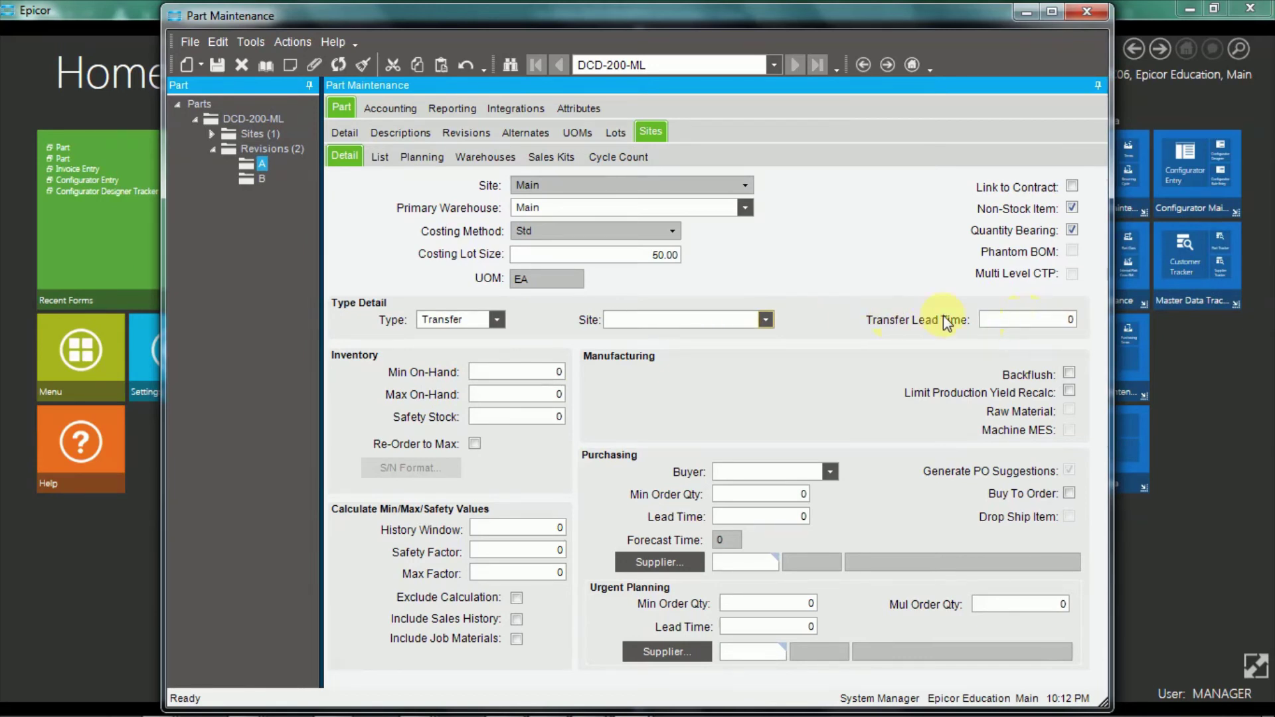
left_click(1036, 321)
left_click(425, 160)
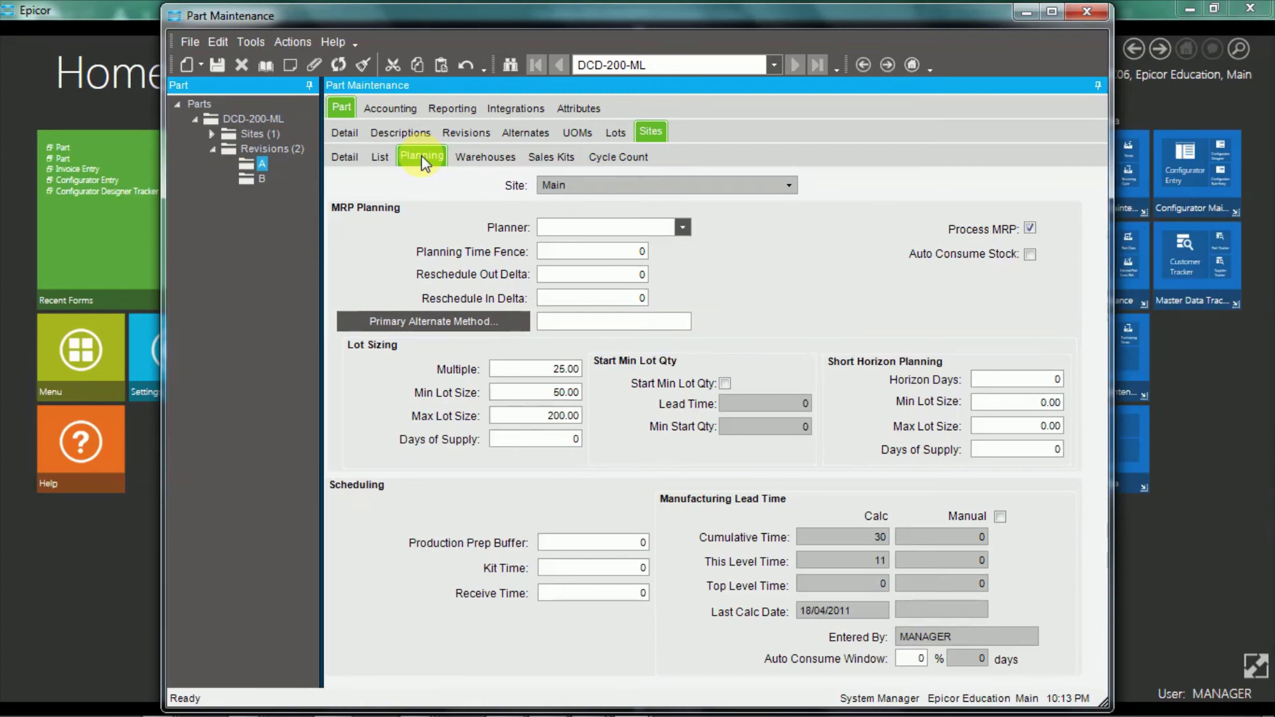
Review Main warehouse replenishment, primary bin 01-01-01, bin information, and cycle count settings (ABC code A)
left_click(485, 158)
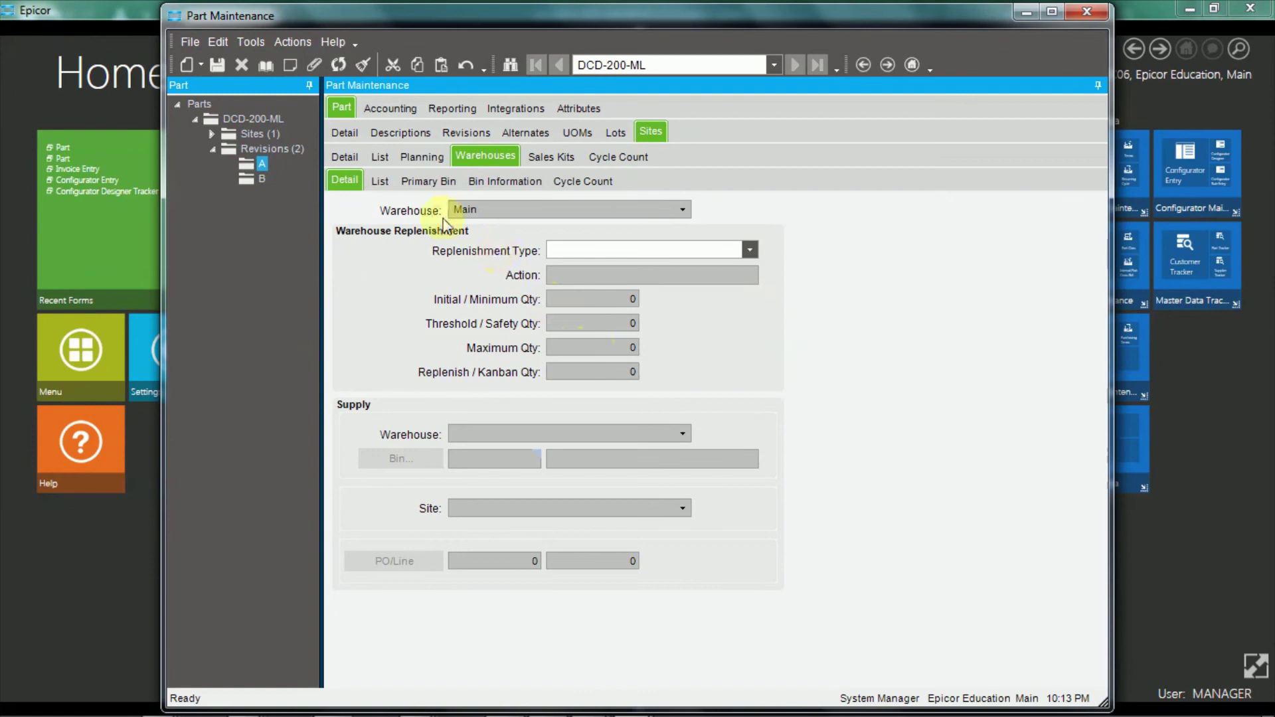
left_click(423, 184)
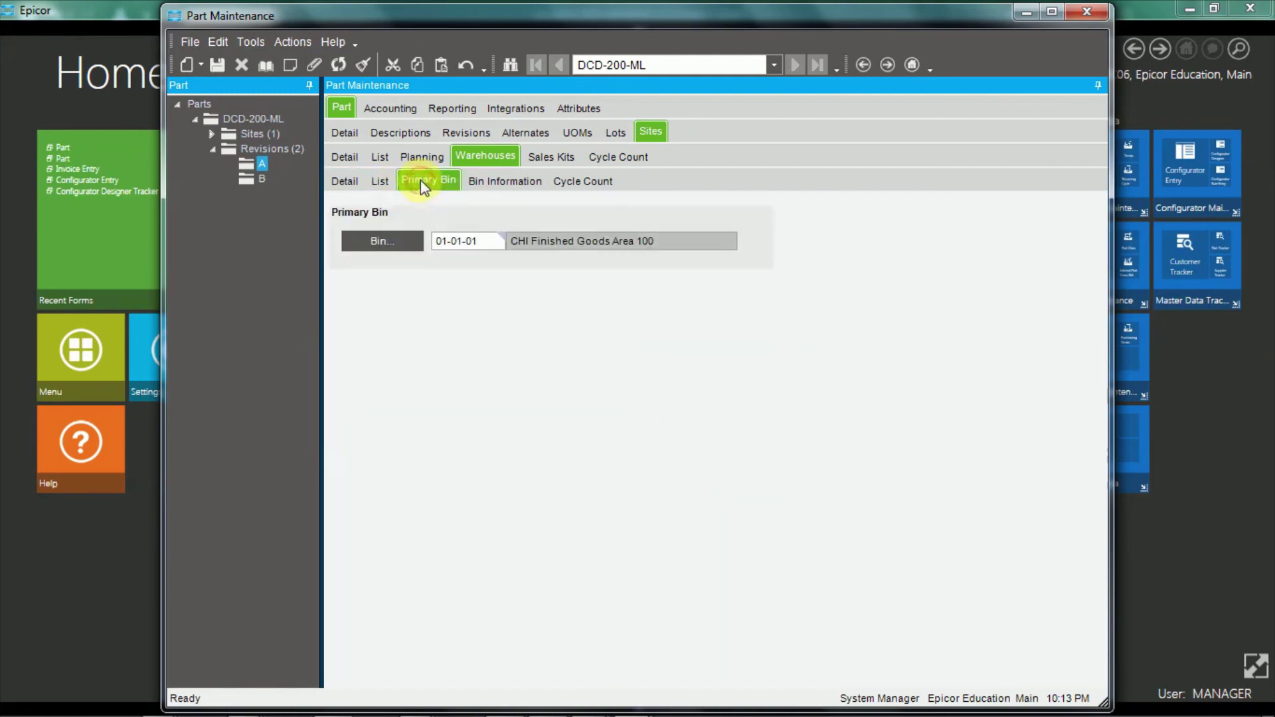
left_click(498, 189)
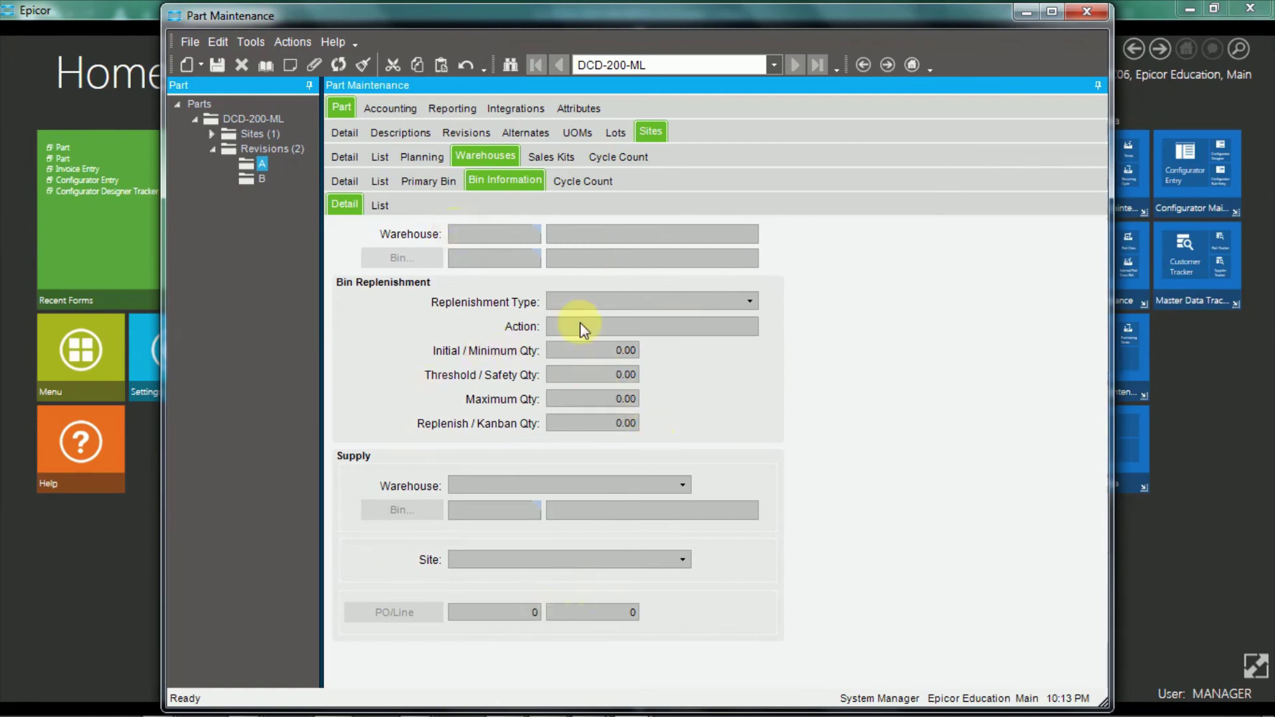
left_click(585, 190)
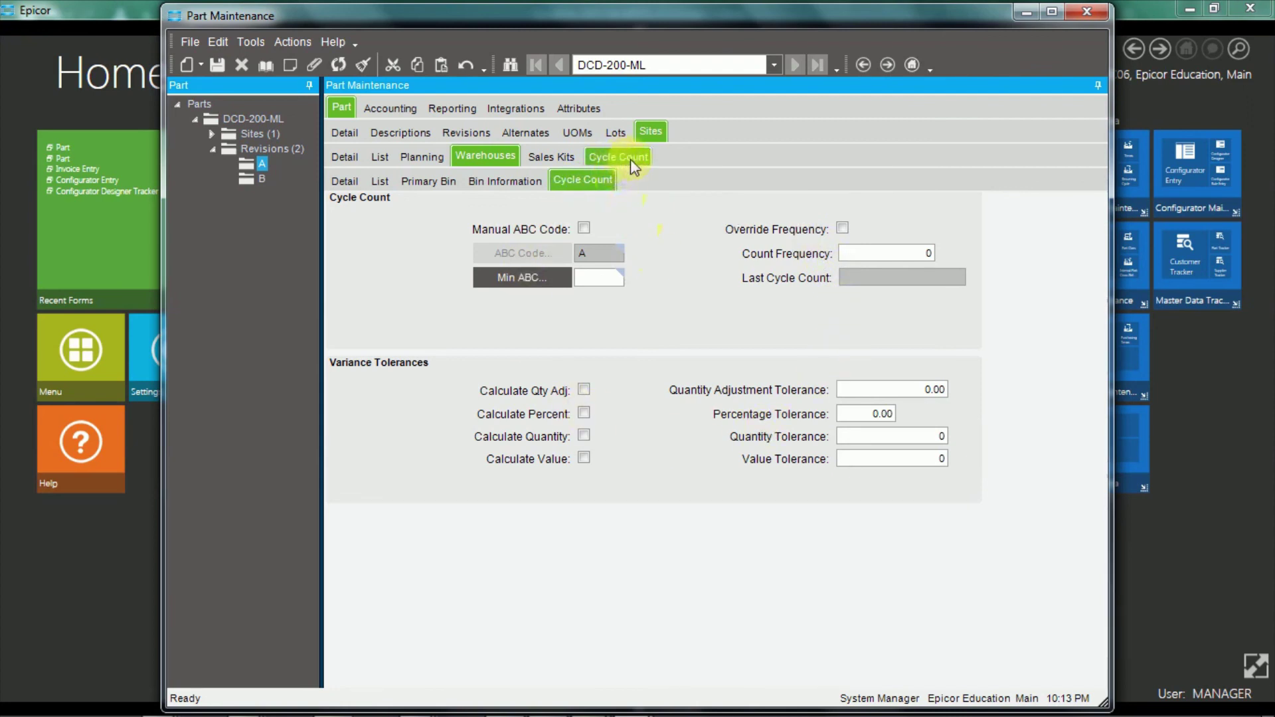
Check the site's Sales Kits parameters, then view its cycle count tolerances, all set to zero
left_click(538, 157)
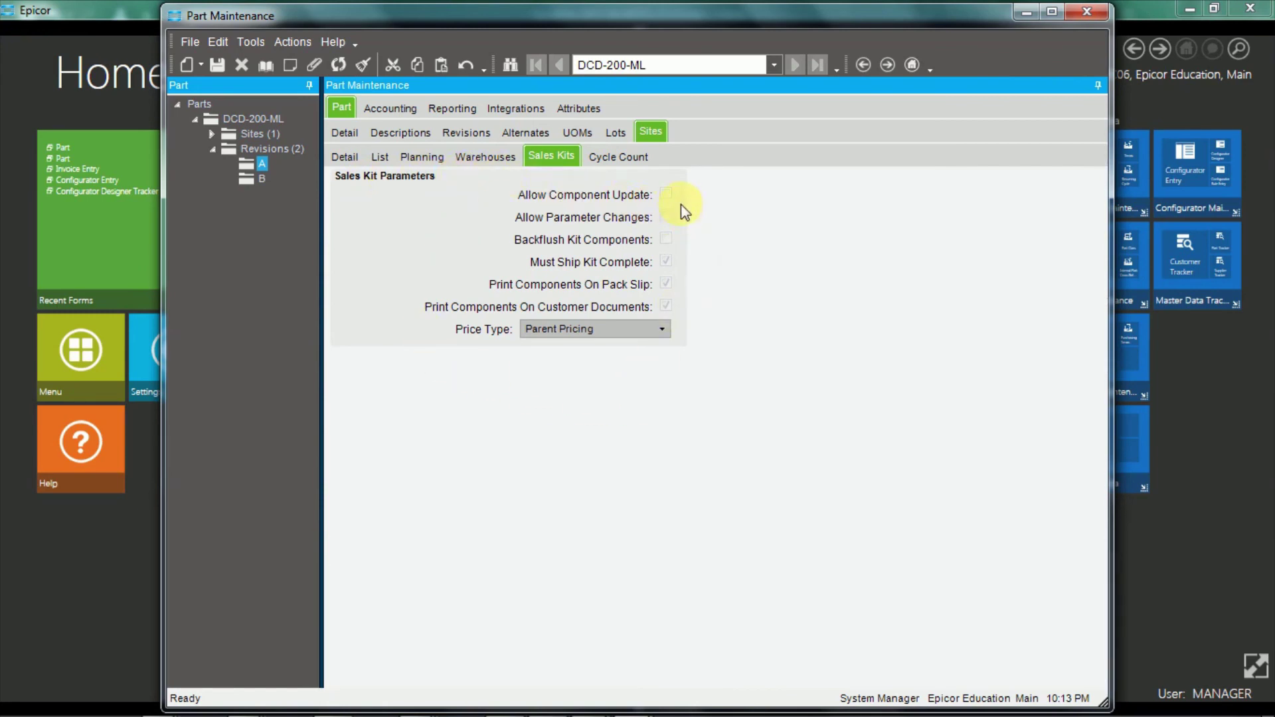
left_click(619, 158)
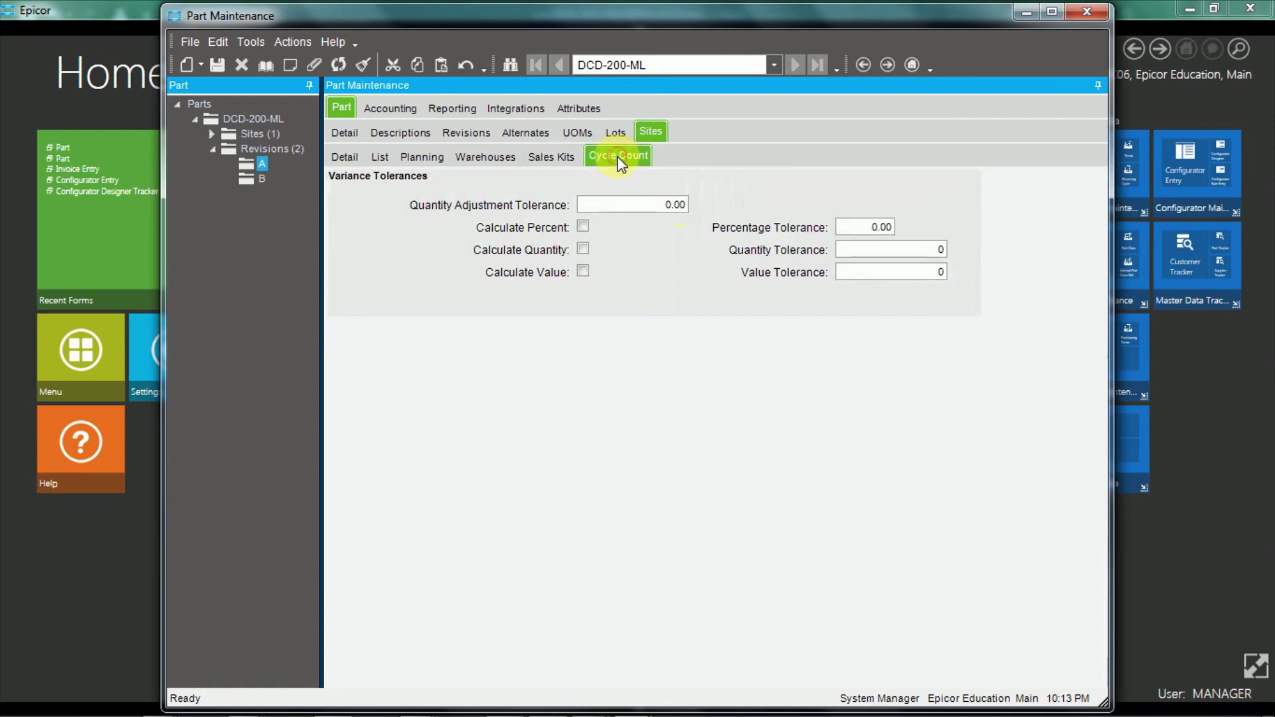